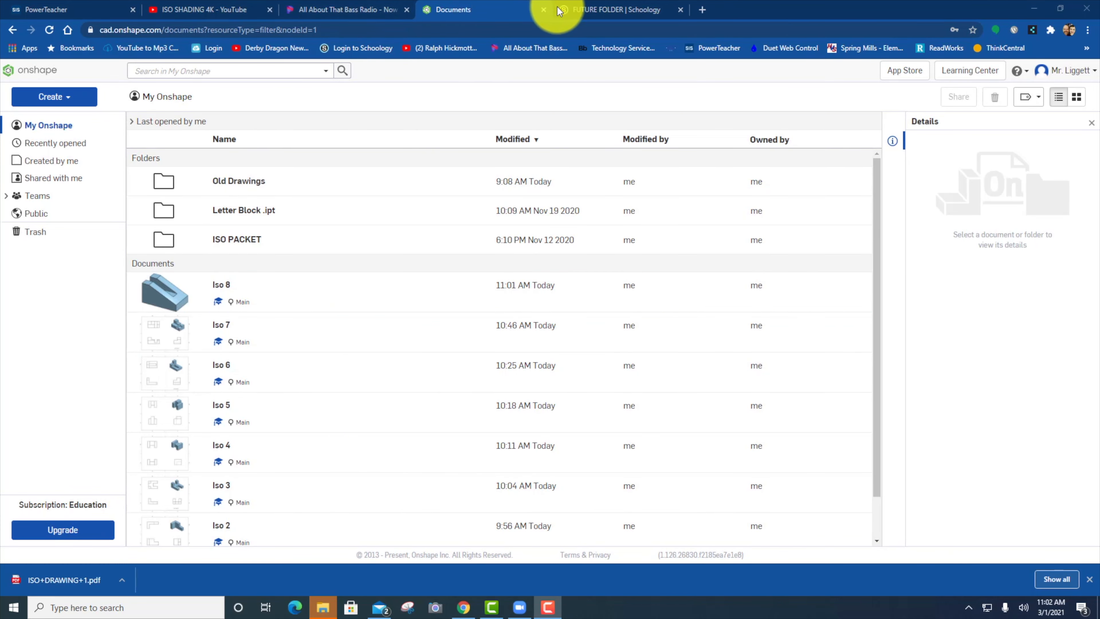
Open ISO DRAWING 9.pdf from the Schoology course in the full document viewer and fit the page to the window height
click(602, 10)
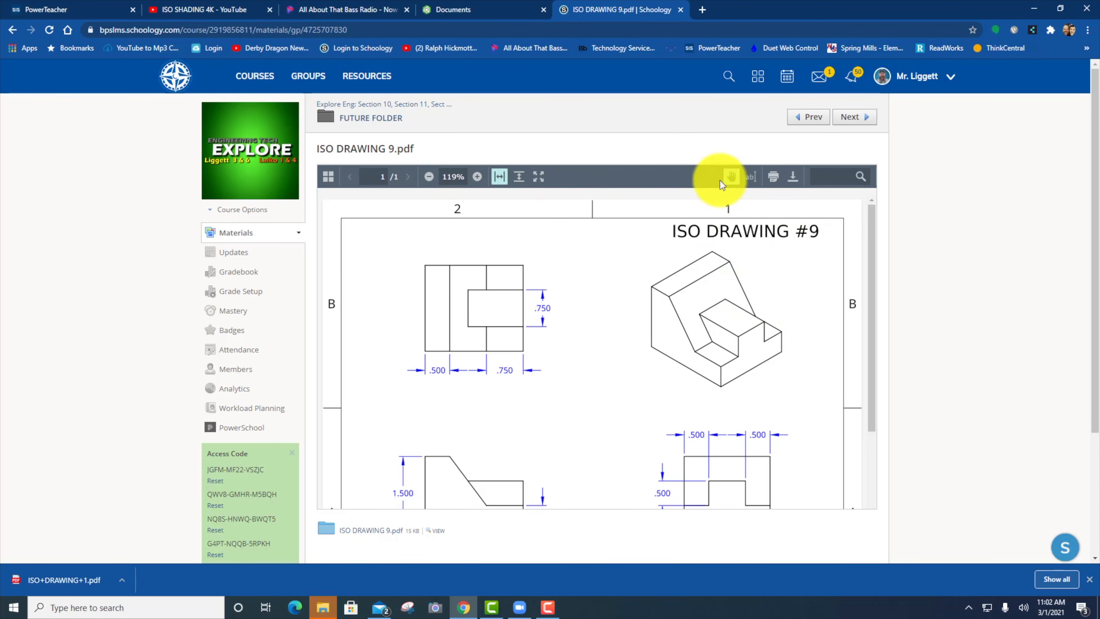
scroll(680, 319, down, 3)
click(437, 530)
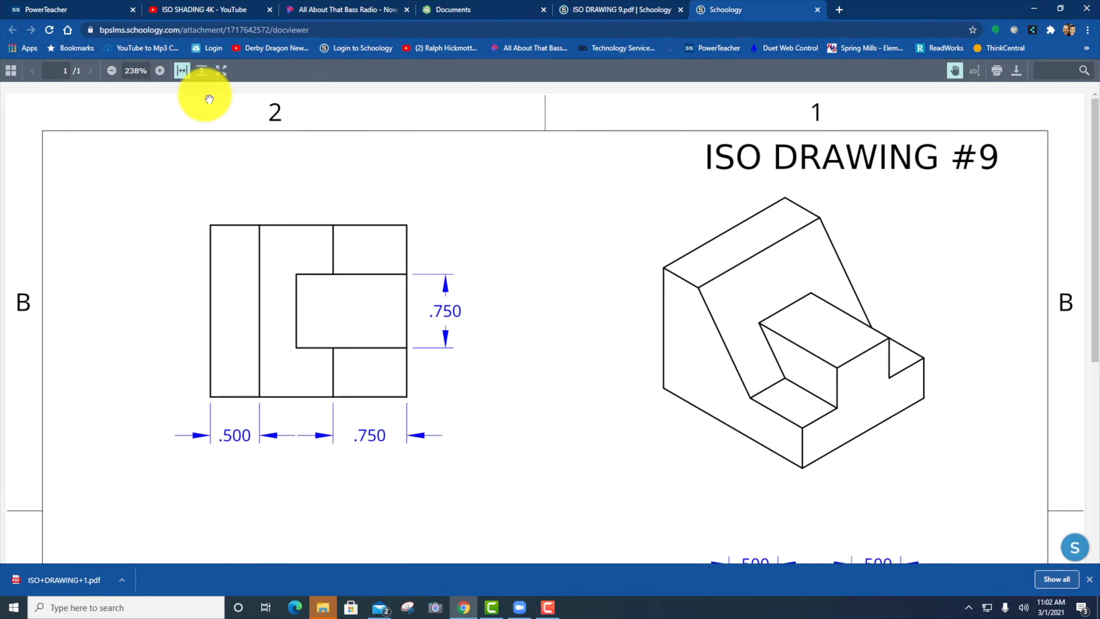
click(201, 70)
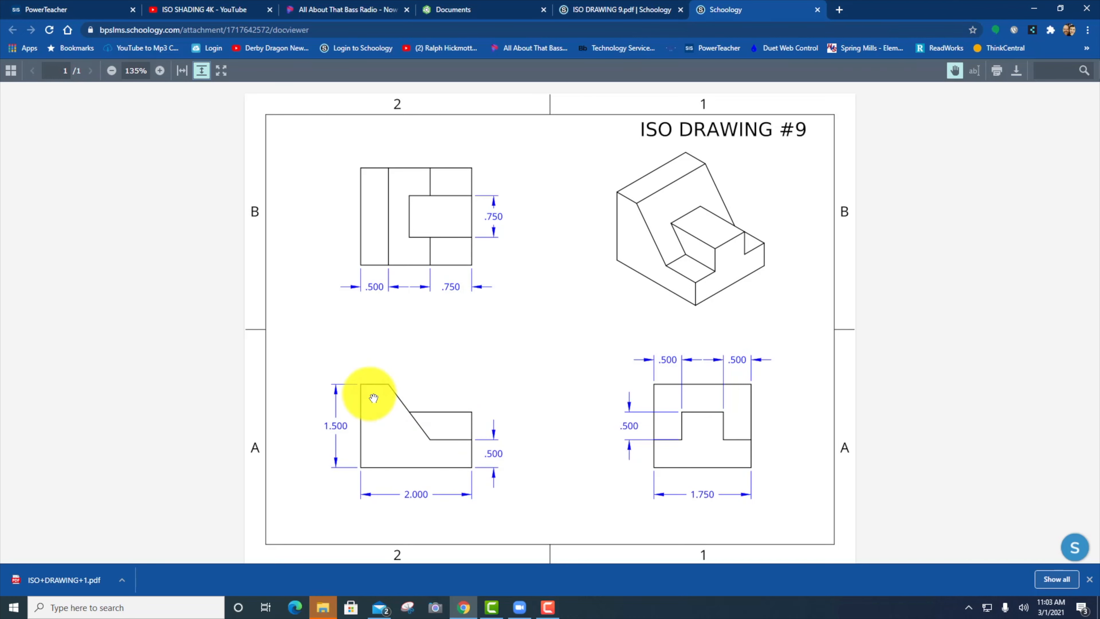
Switch to Onshape and create a new document named Iso 9
click(456, 8)
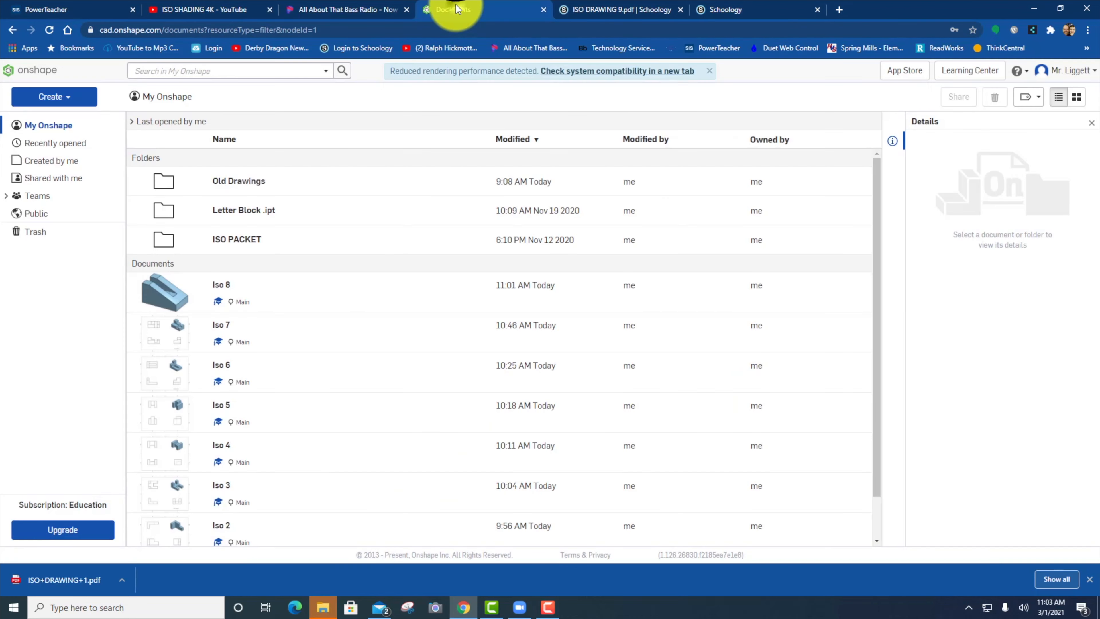
click(76, 96)
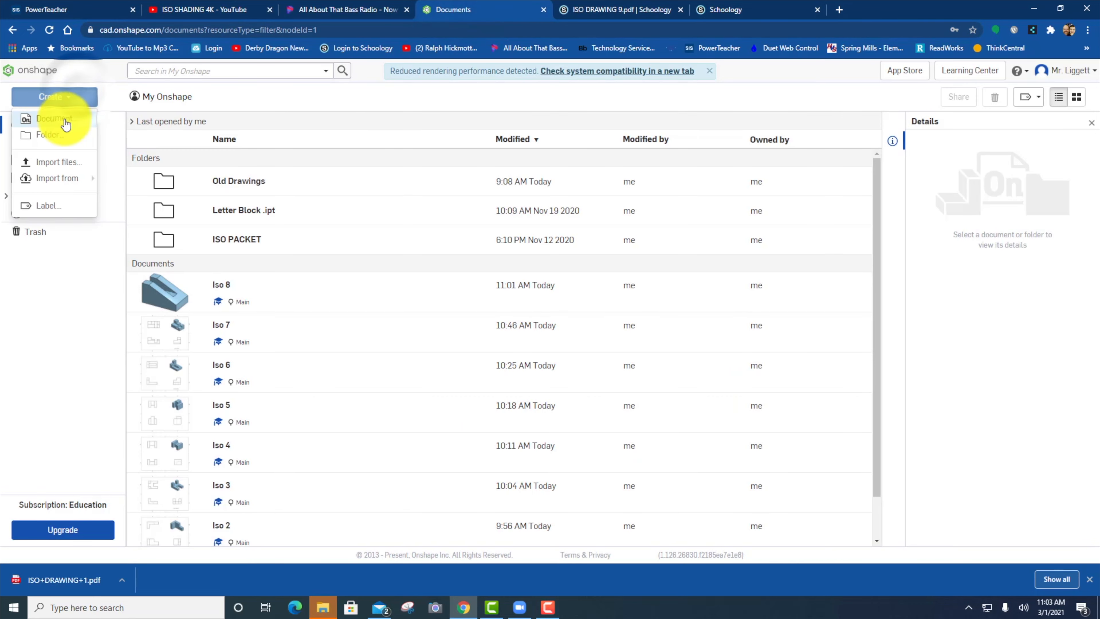
click(54, 118)
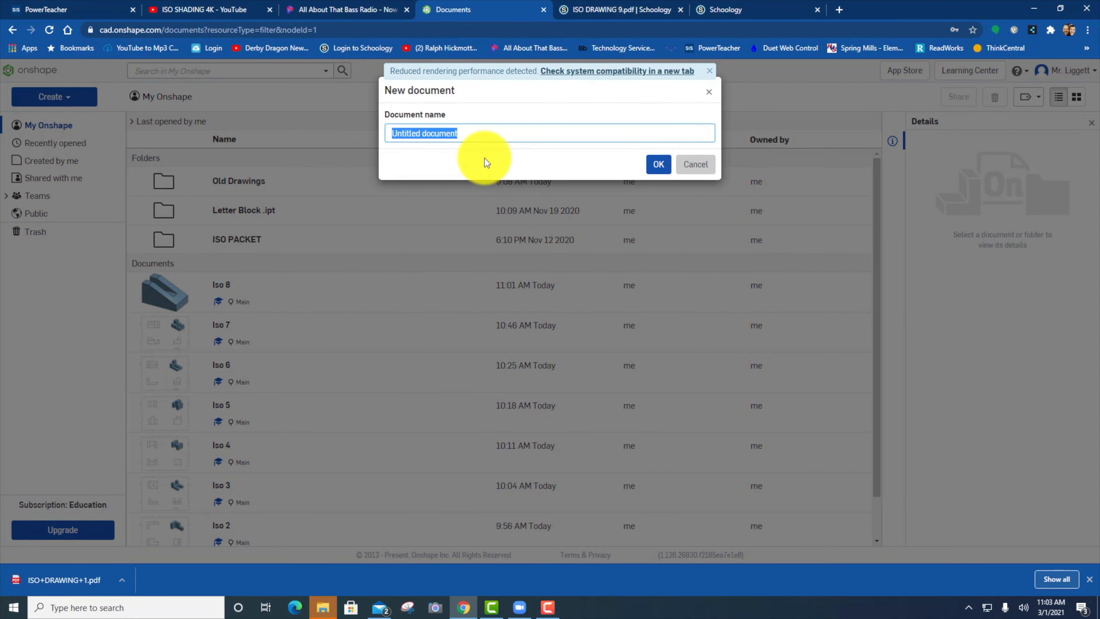
text(Iso 9)
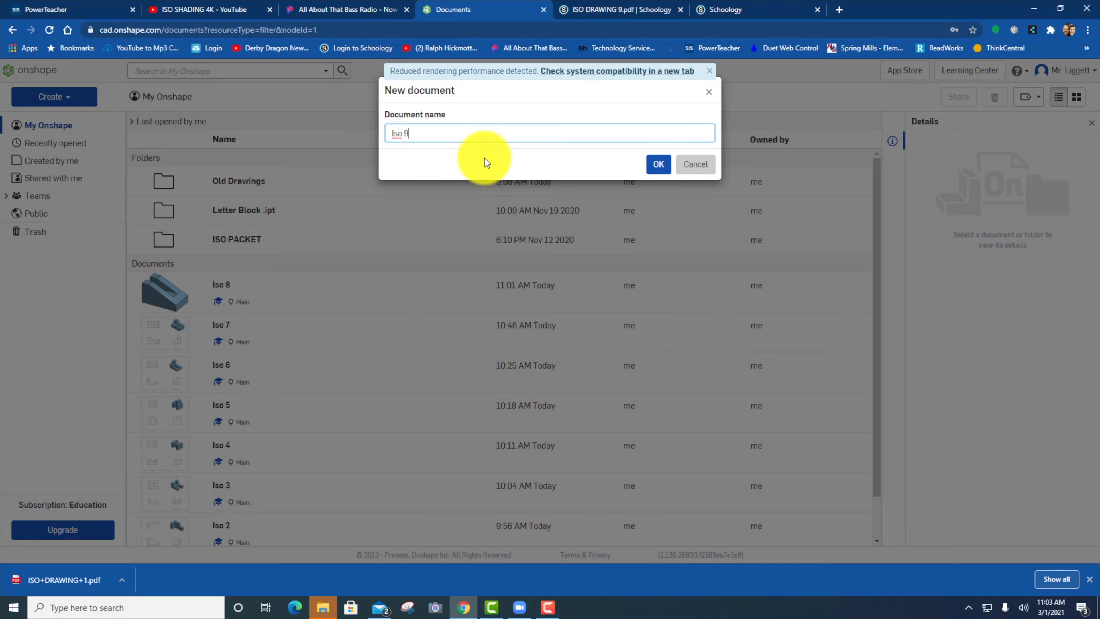
click(659, 165)
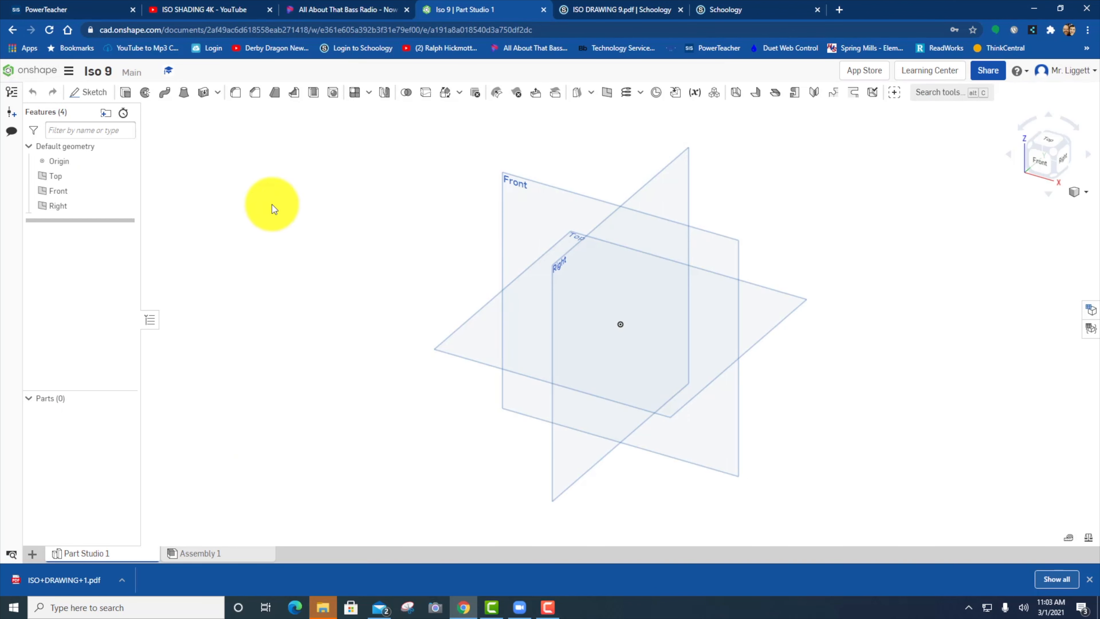
Set the workspace's default length unit to inch
click(63, 74)
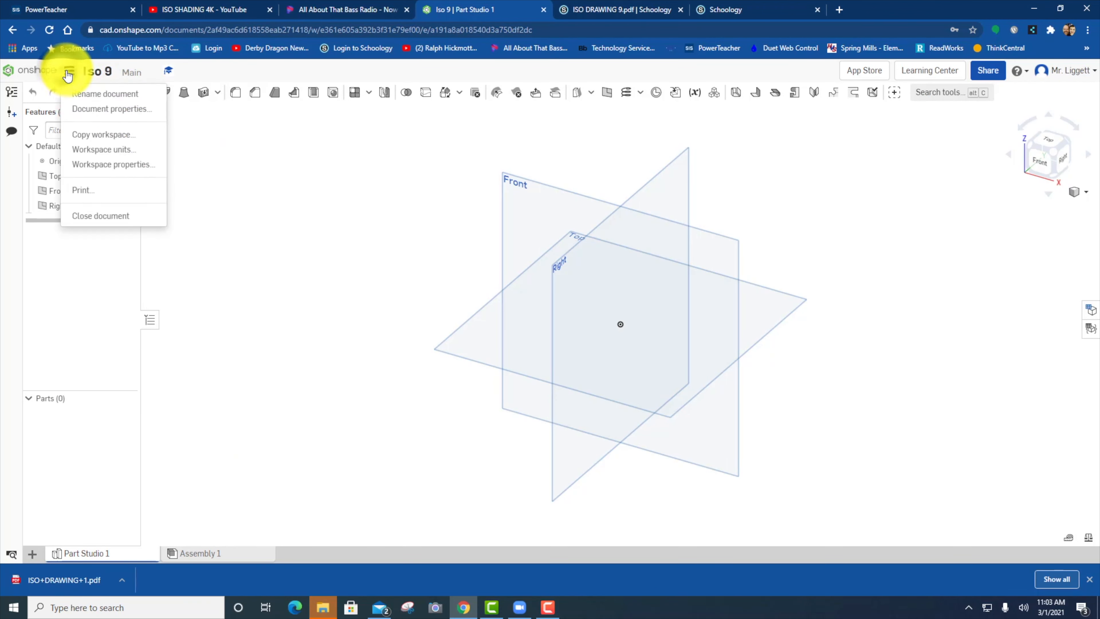
click(83, 150)
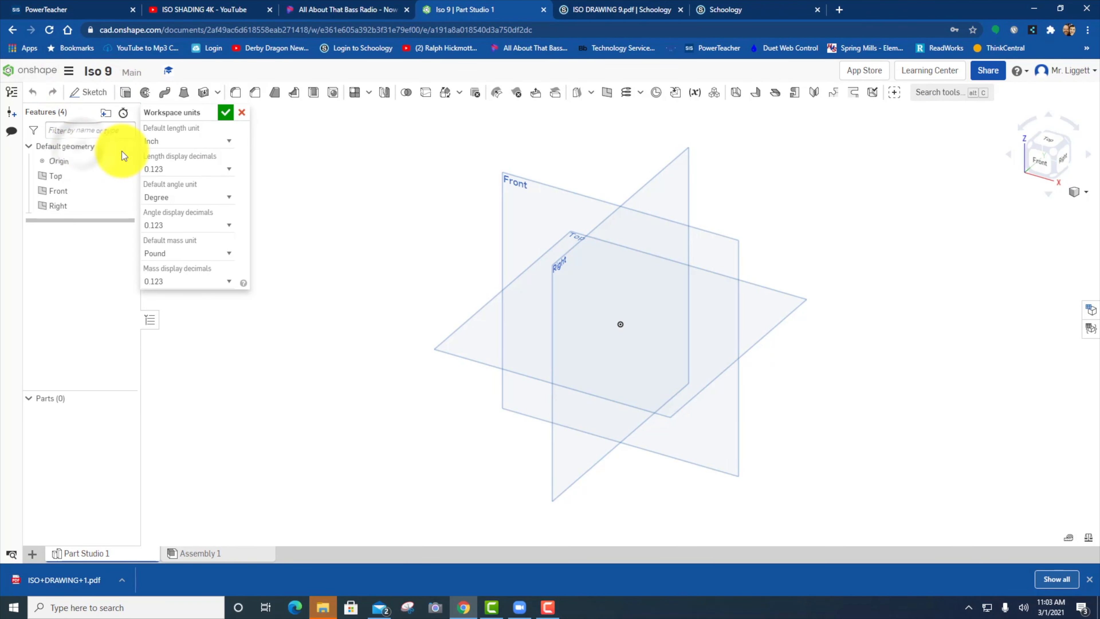
click(170, 141)
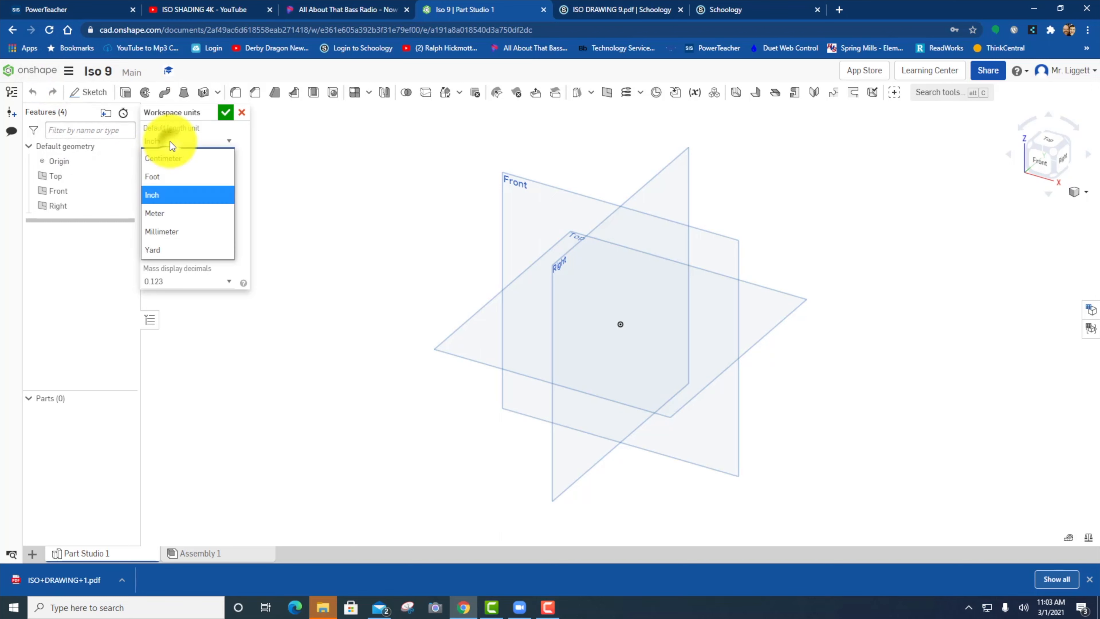
click(167, 196)
click(223, 112)
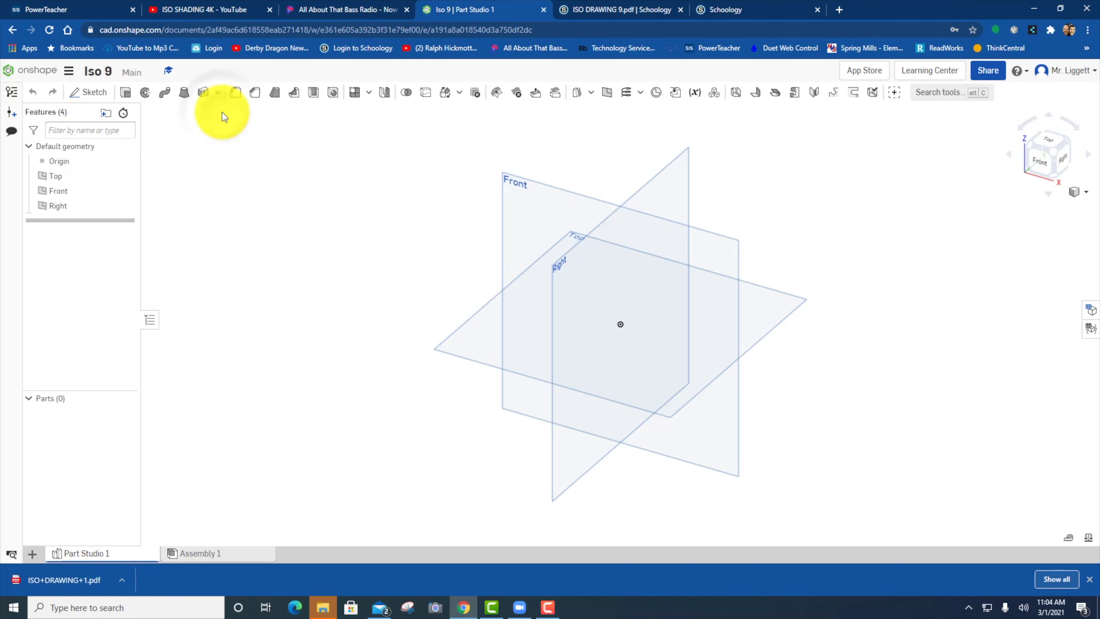
Start a sketch on the Front plane and view the plane face-on
click(82, 93)
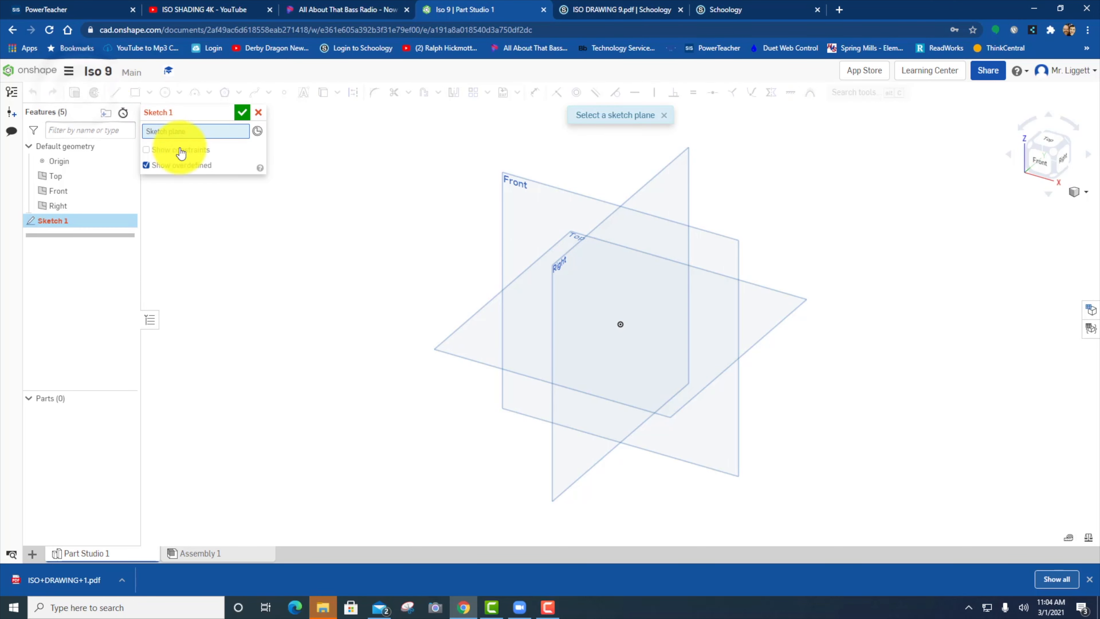
click(535, 193)
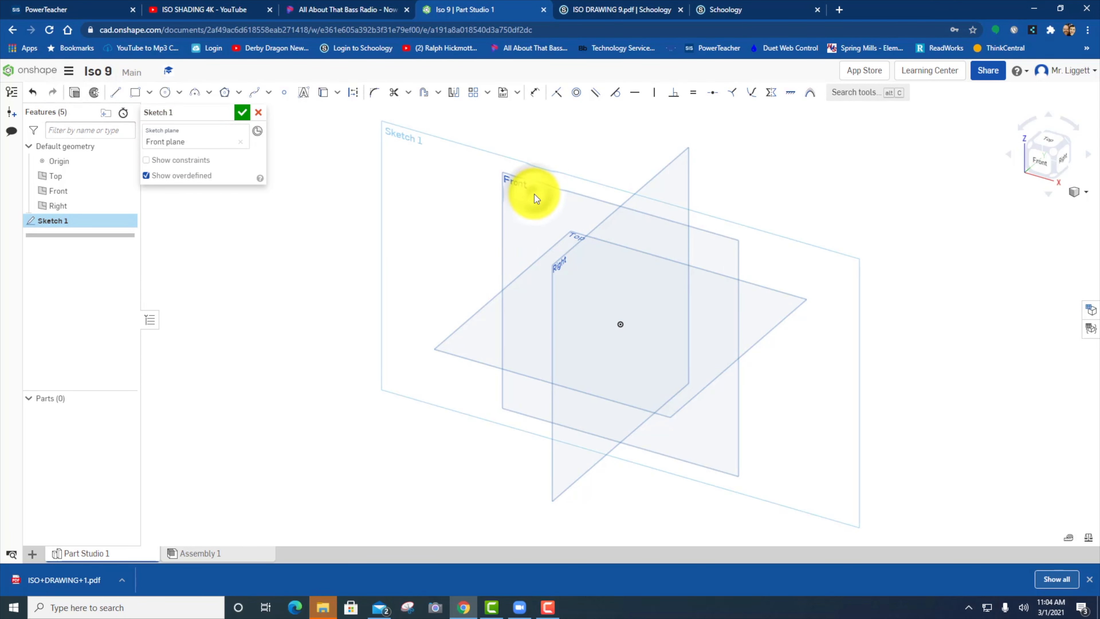
click(1033, 169)
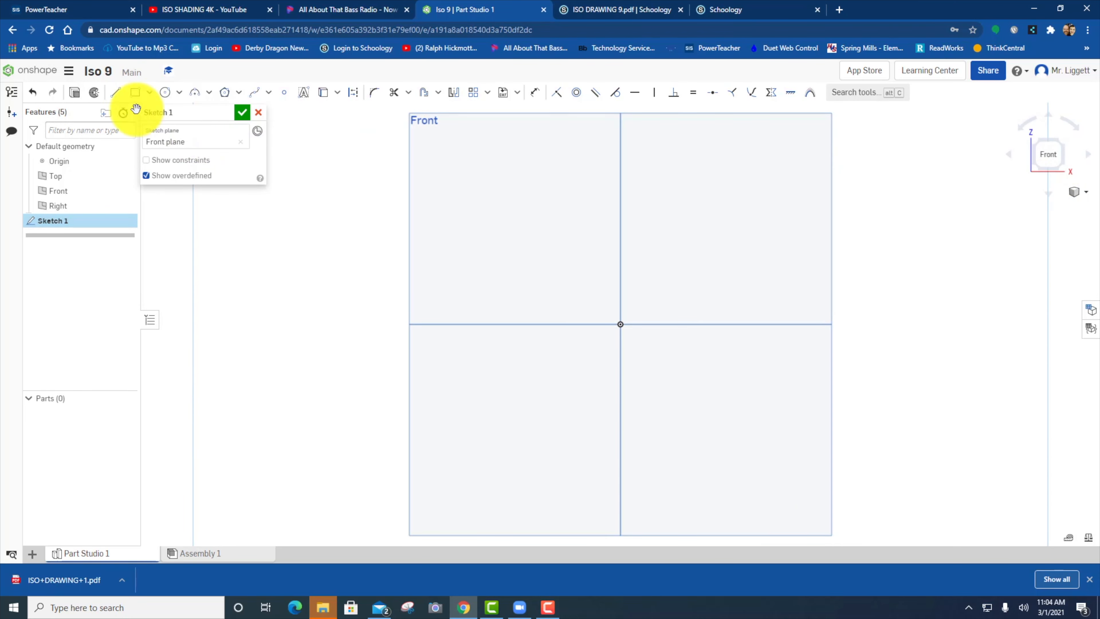
Draw connected lines from the origin: 2 in horizontally to the right, 0.5 in up, and 0.75 in back to the left
click(114, 94)
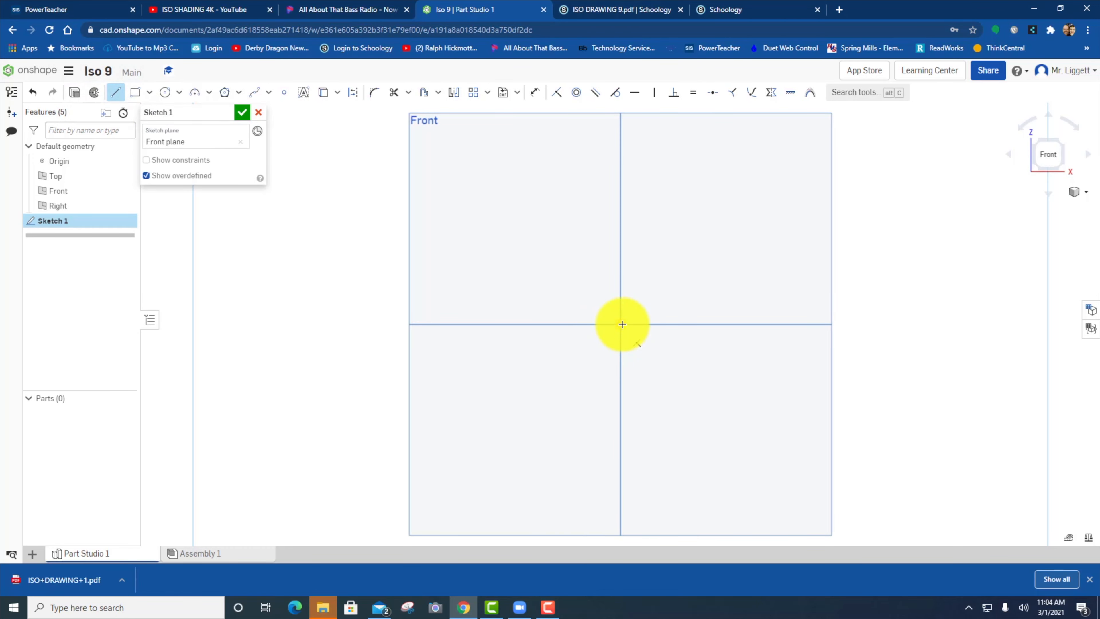
click(621, 323)
click(738, 323)
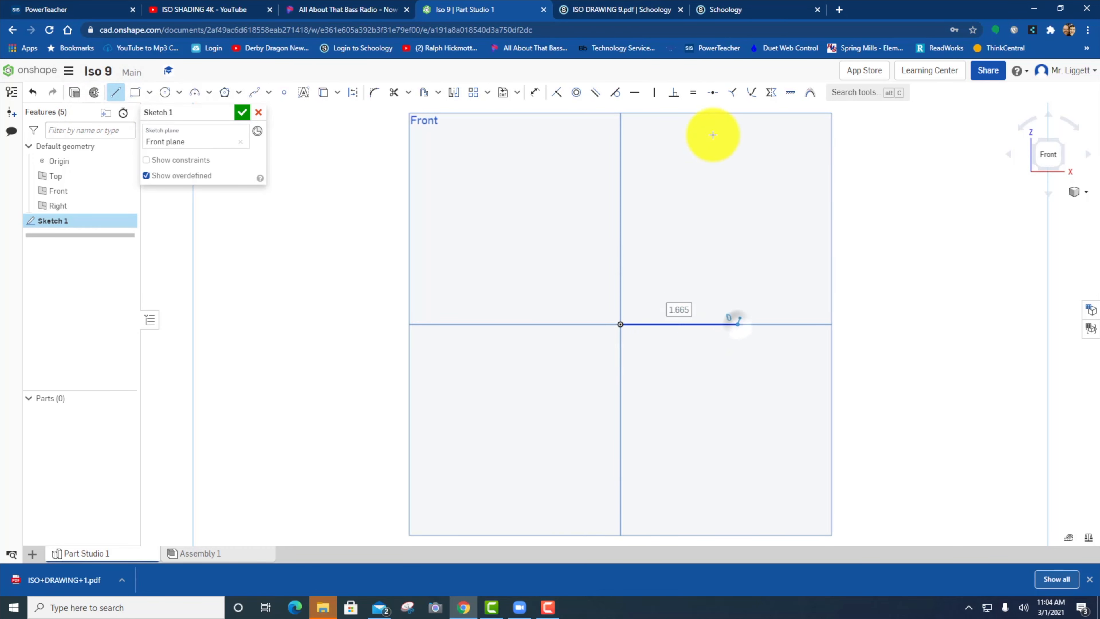
click(742, 12)
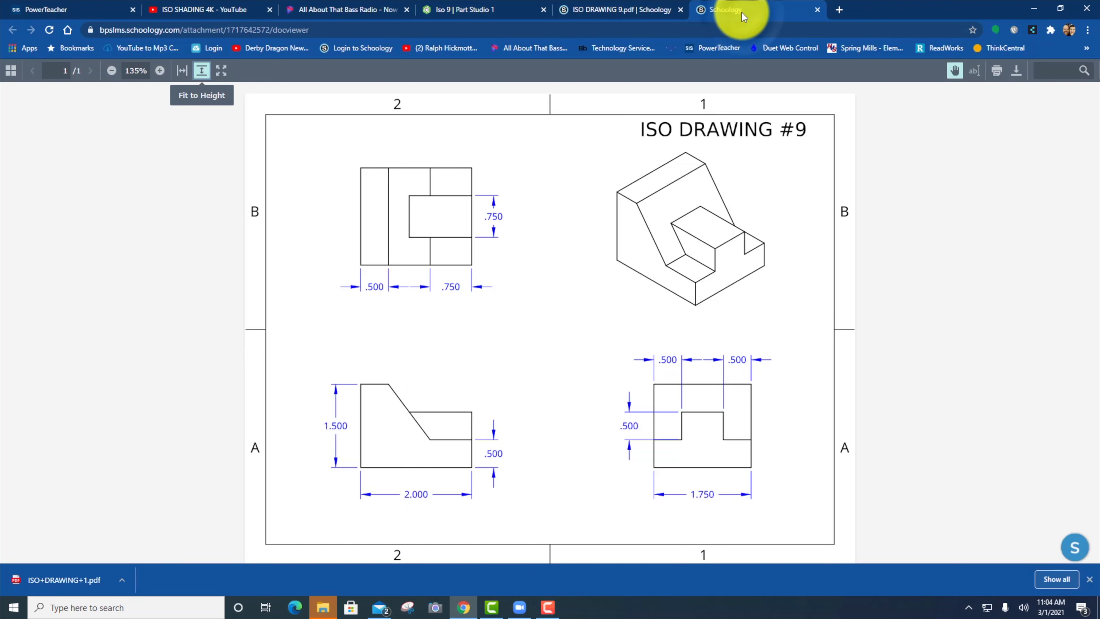
click(477, 10)
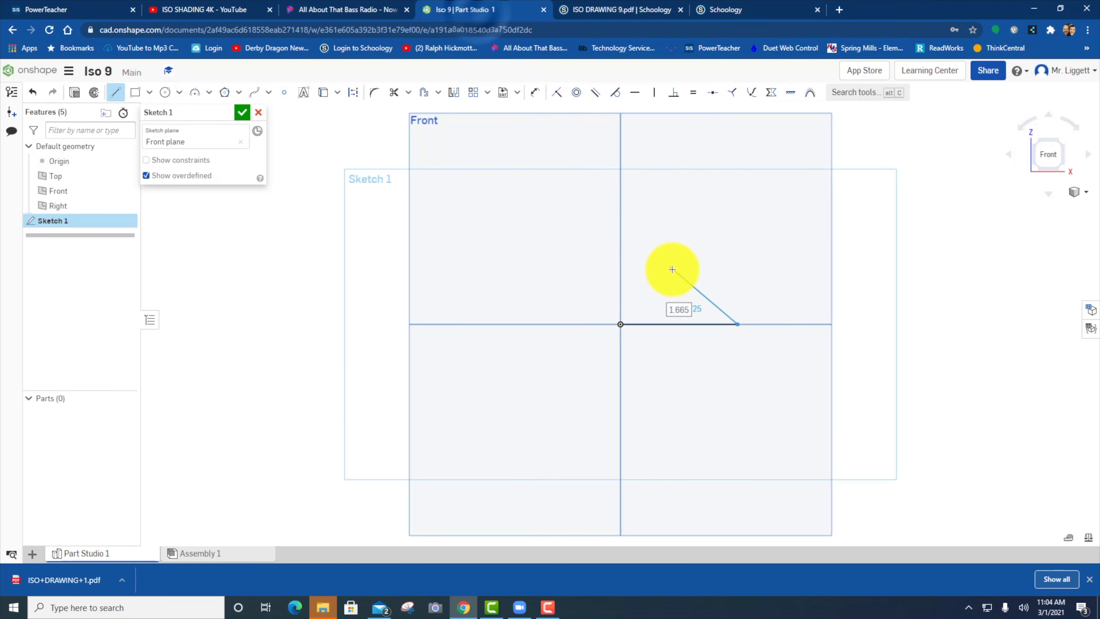
key(Return)
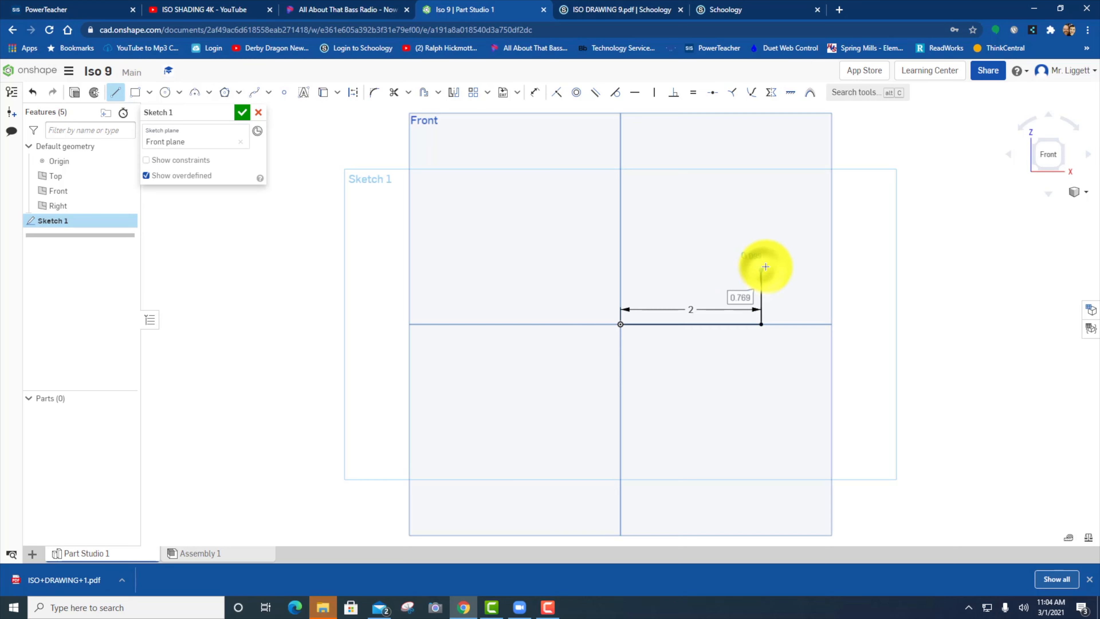
click(765, 267)
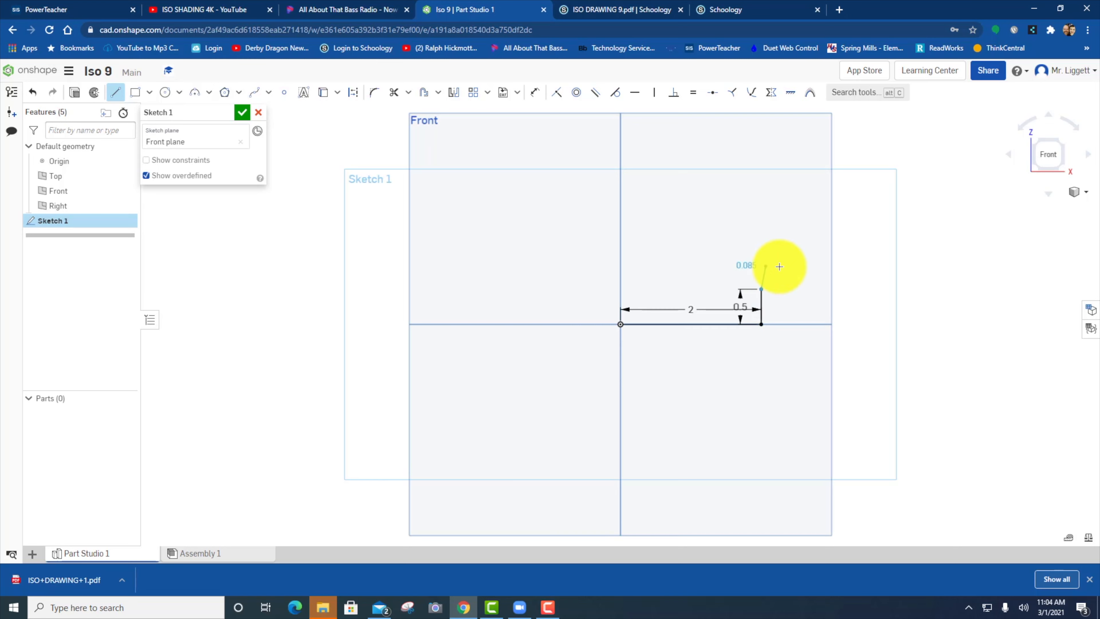
click(709, 288)
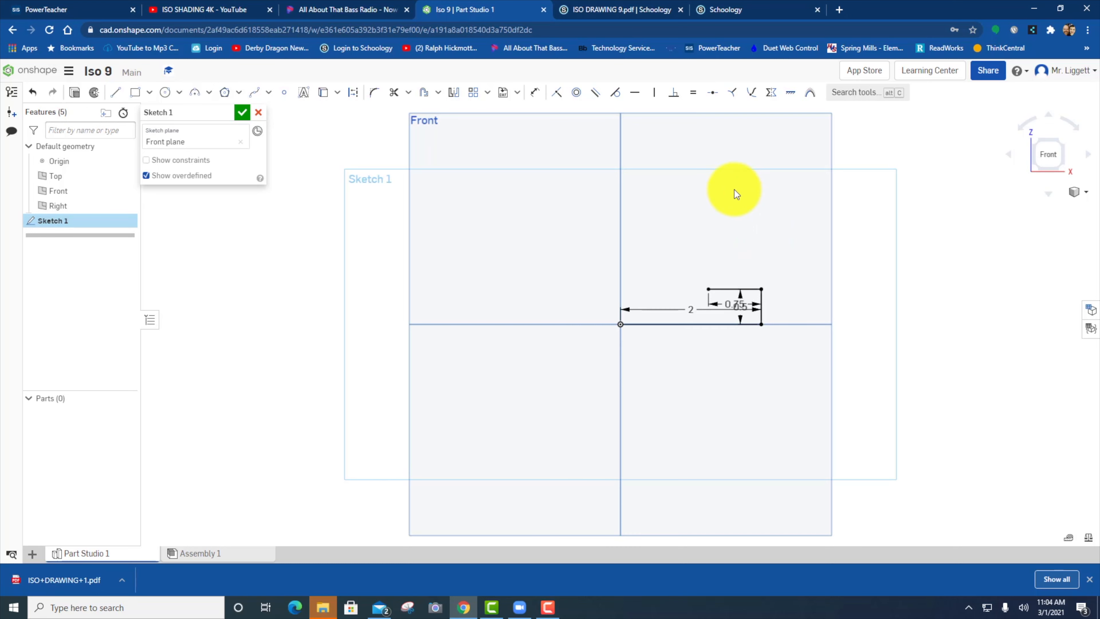
Close the profile with a 1.5 in vertical line up from the origin, a 0.5 in horizontal top line and a slope to the step's open end
click(116, 95)
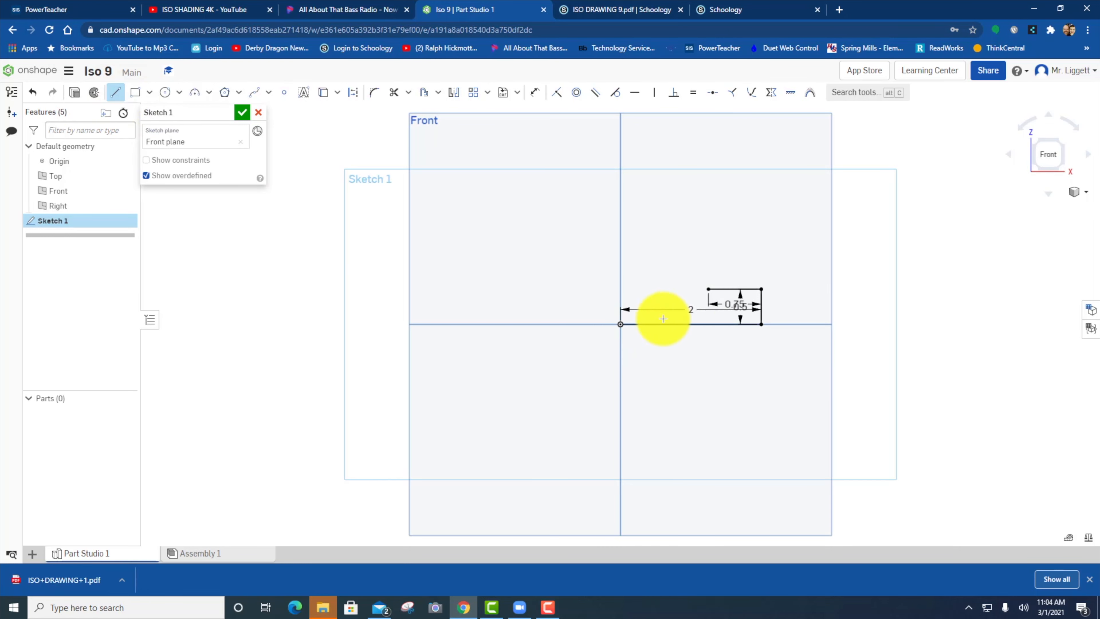
click(620, 323)
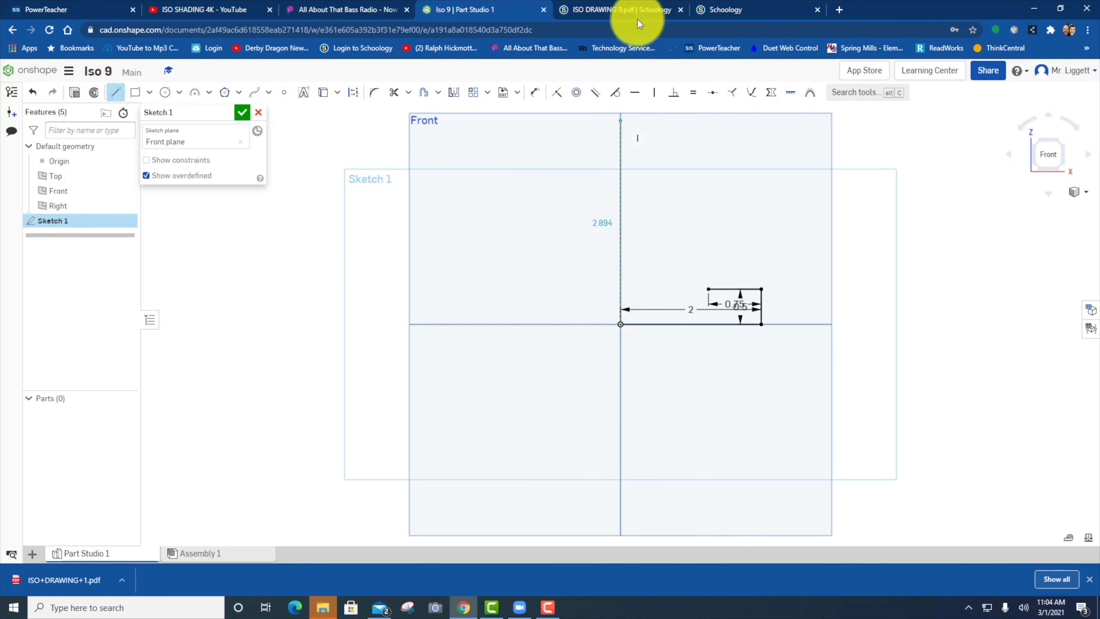
click(739, 9)
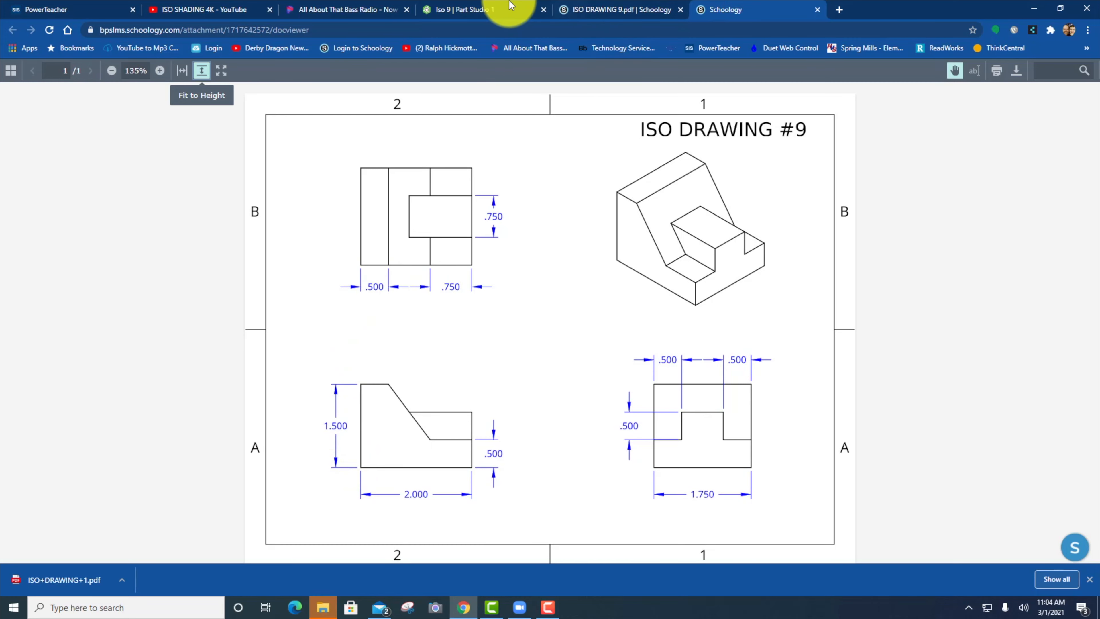
click(487, 10)
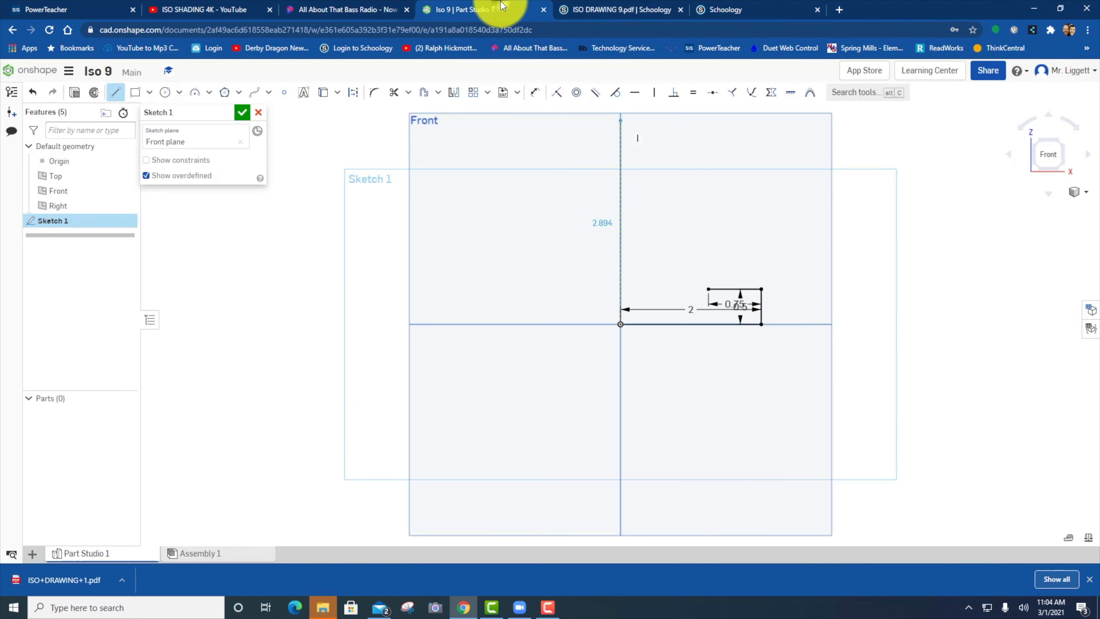
click(619, 214)
text(1)
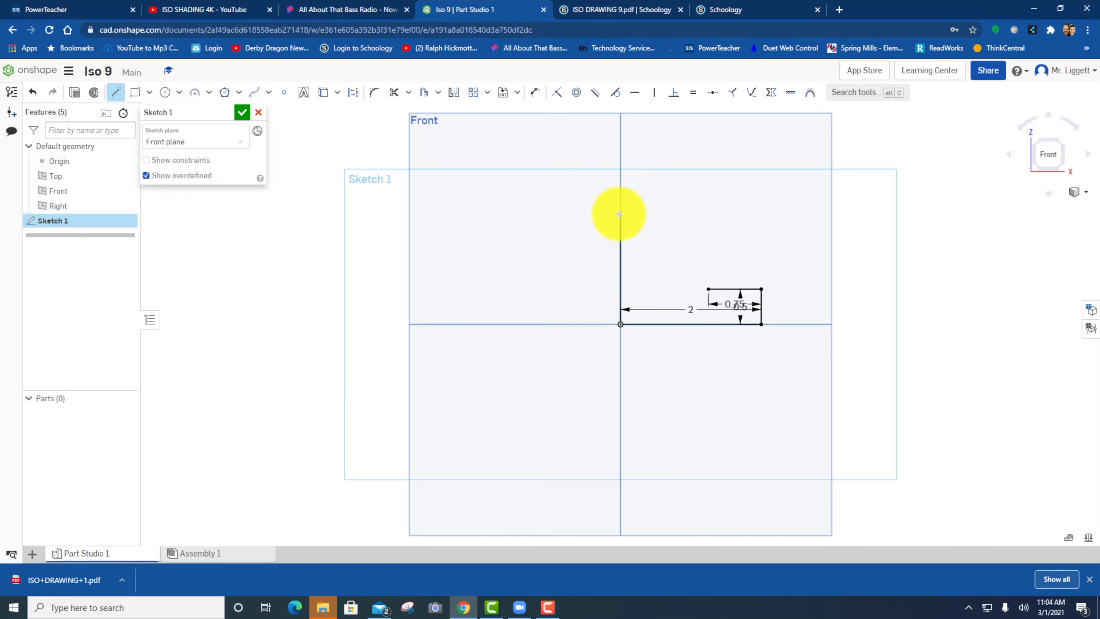
click(655, 221)
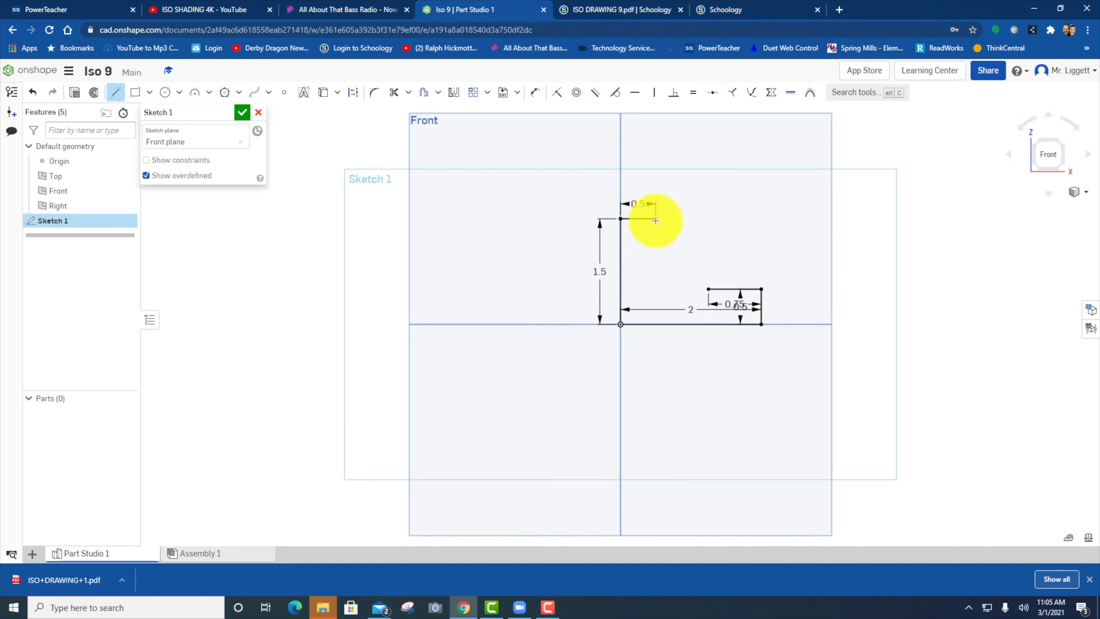
key(Return)
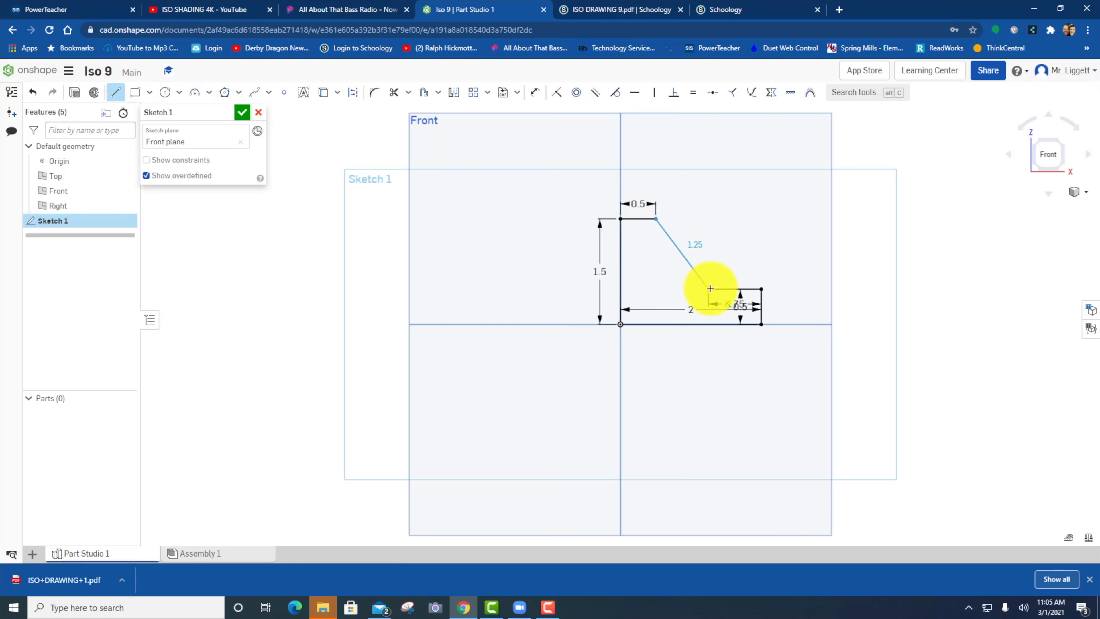
click(708, 289)
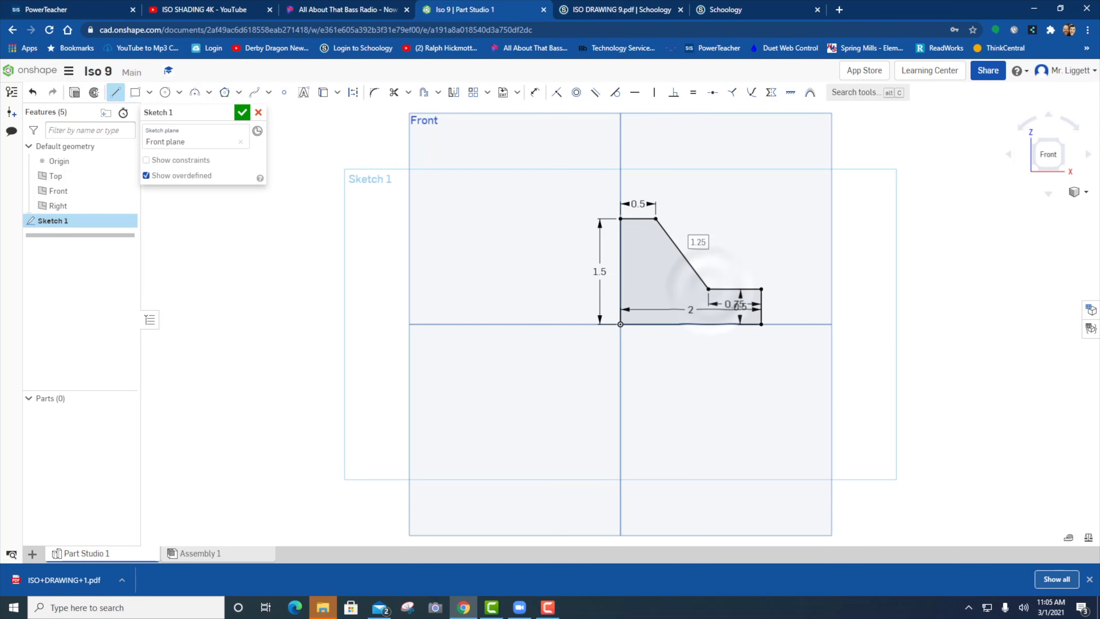
Check the profile against the ISO Drawing #9 sheet and finish the sketch
click(729, 10)
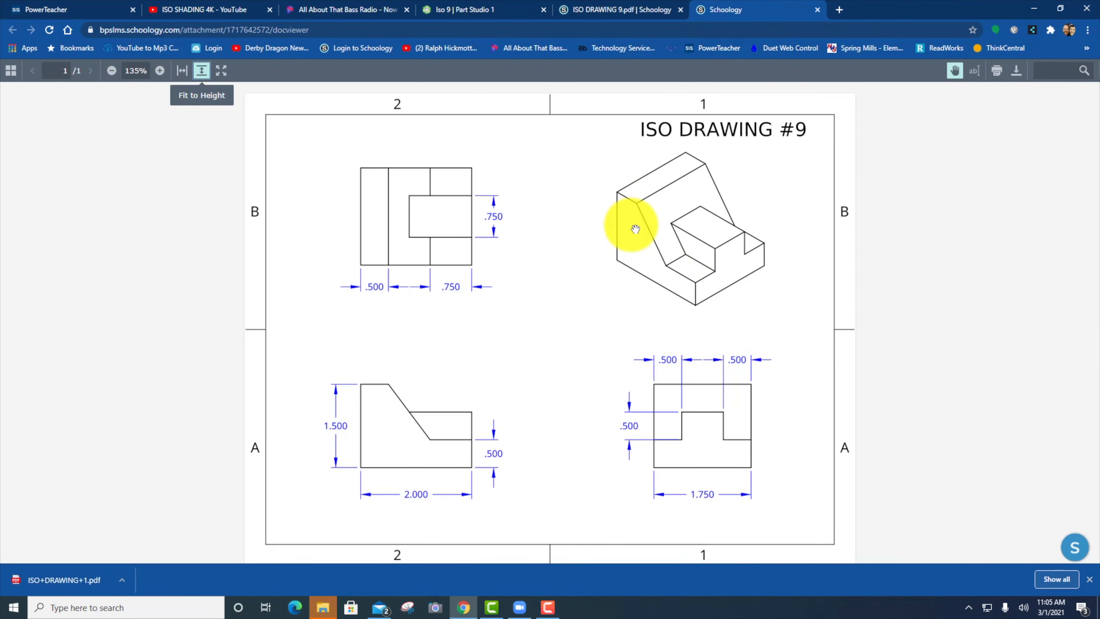
click(474, 10)
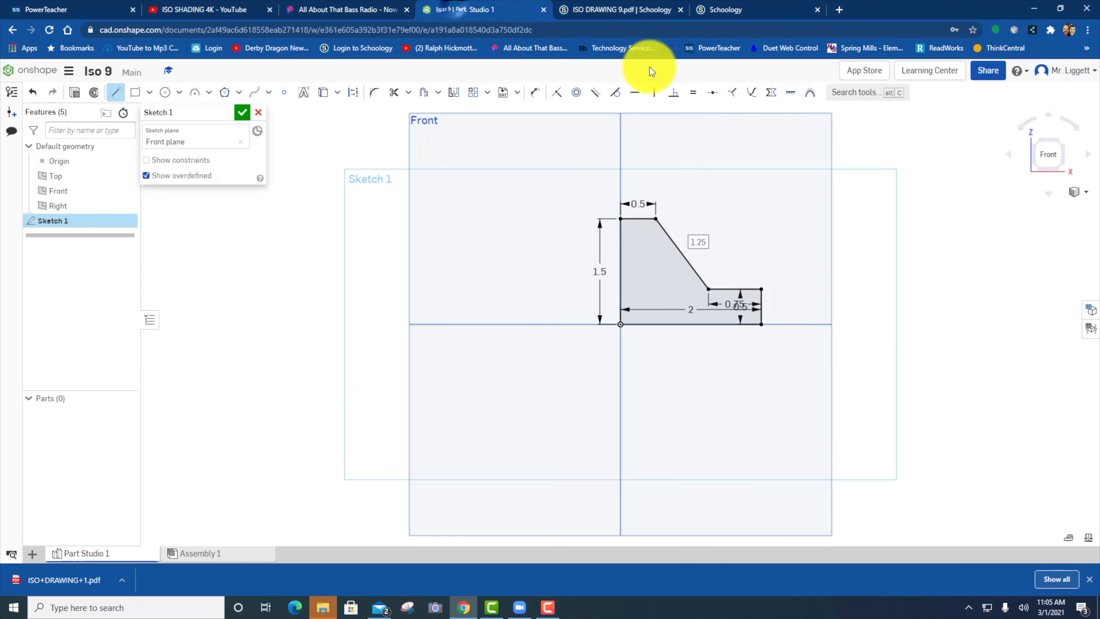
click(241, 113)
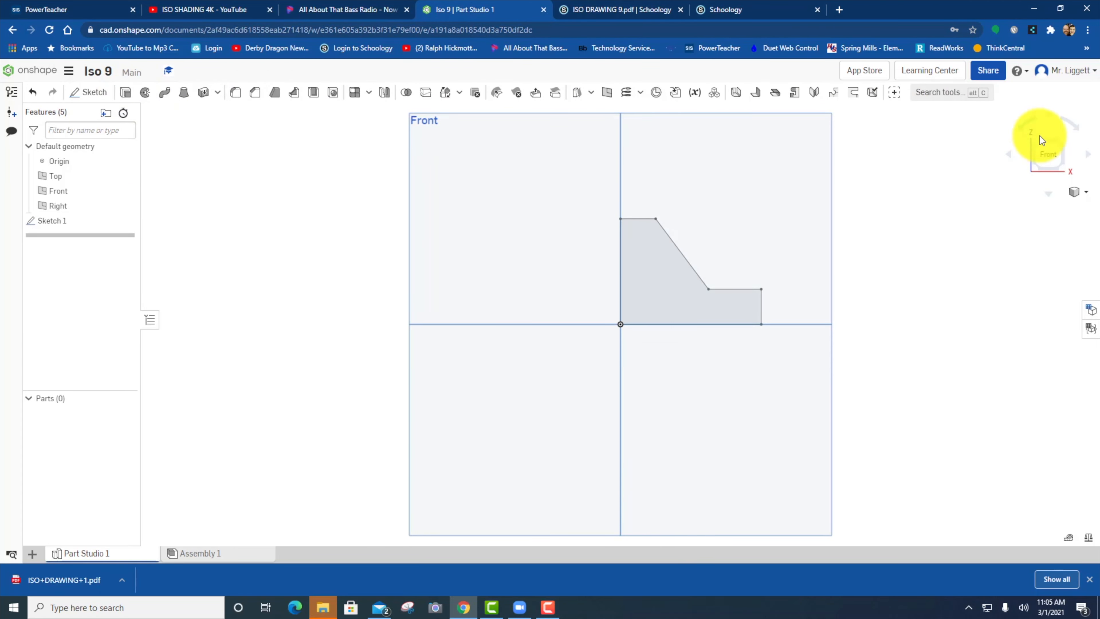
click(1062, 141)
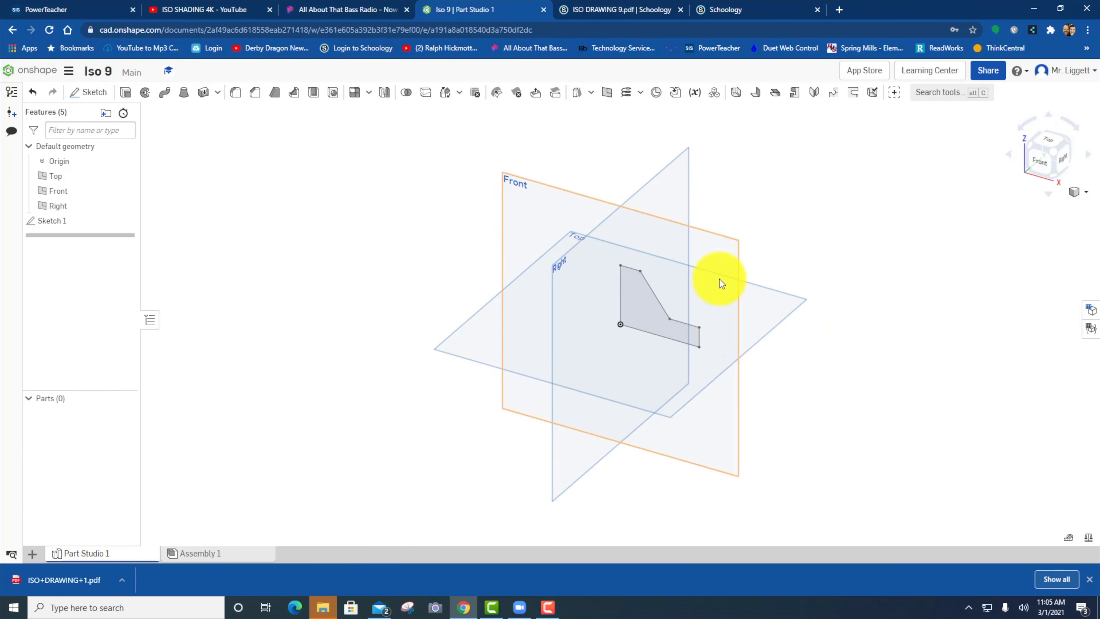
scroll(719, 297, up, 2)
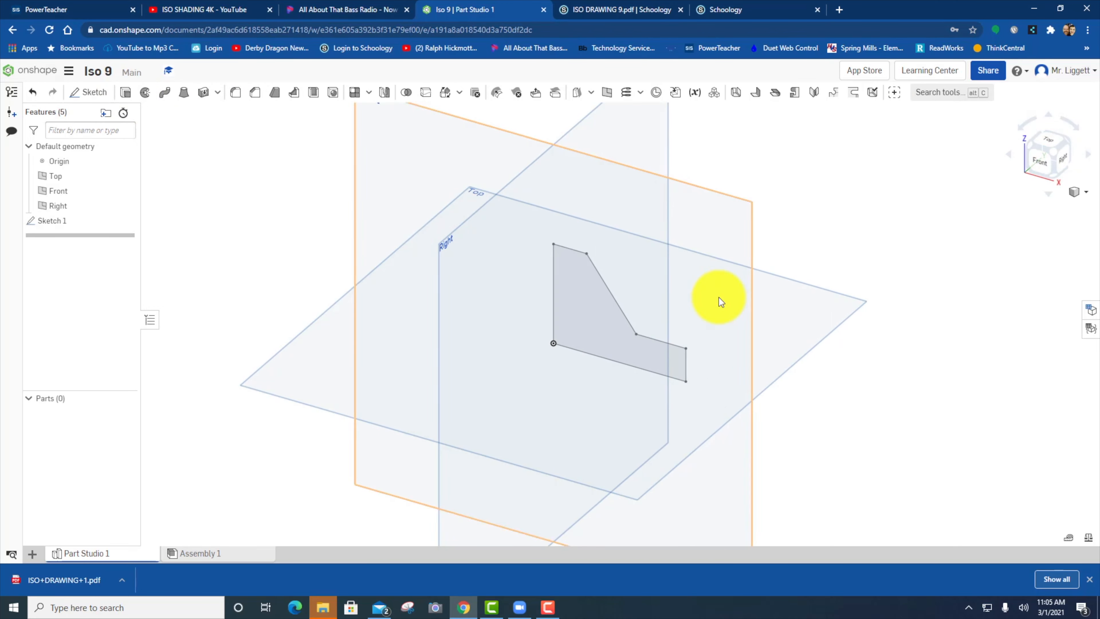
Extrude the front profile 1.75 in as a new solid, with the direction reversed to run behind the Front plane
click(125, 92)
click(583, 309)
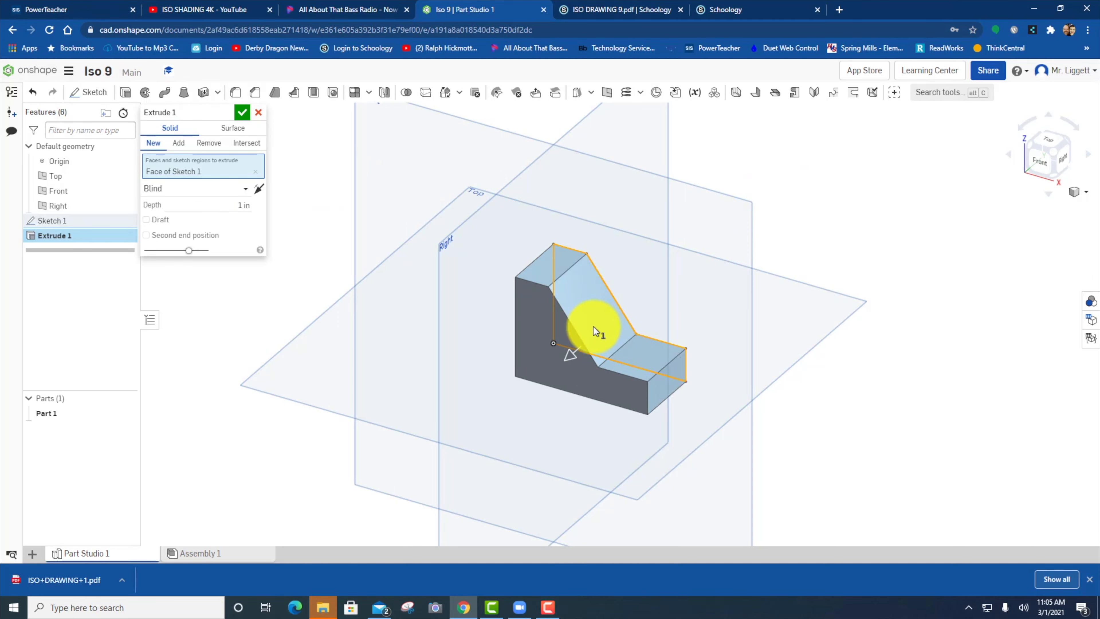
click(258, 191)
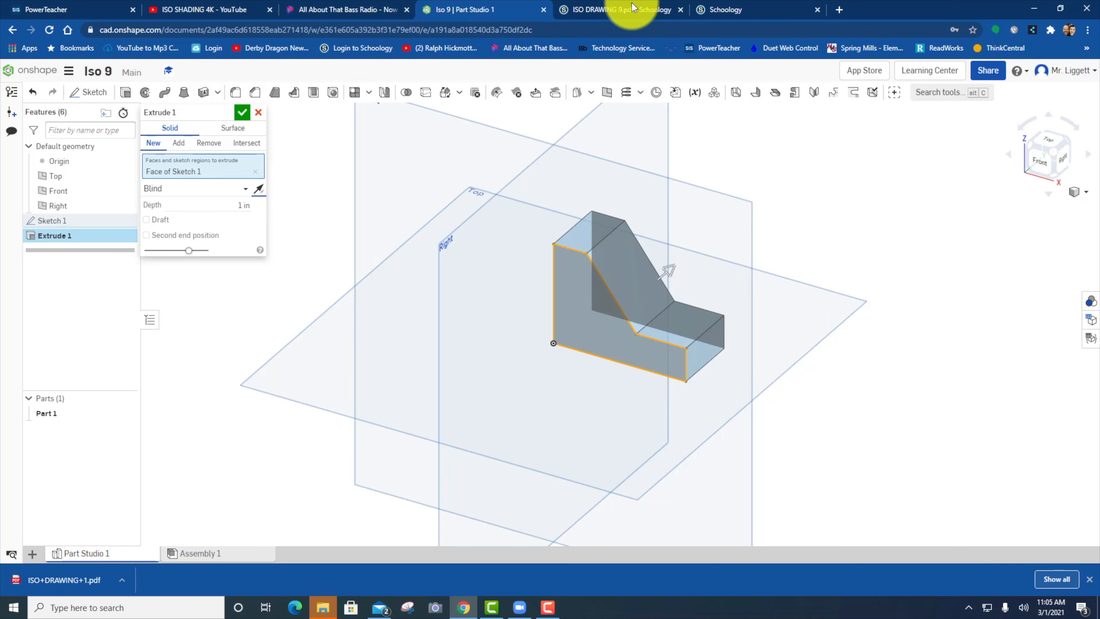
click(730, 12)
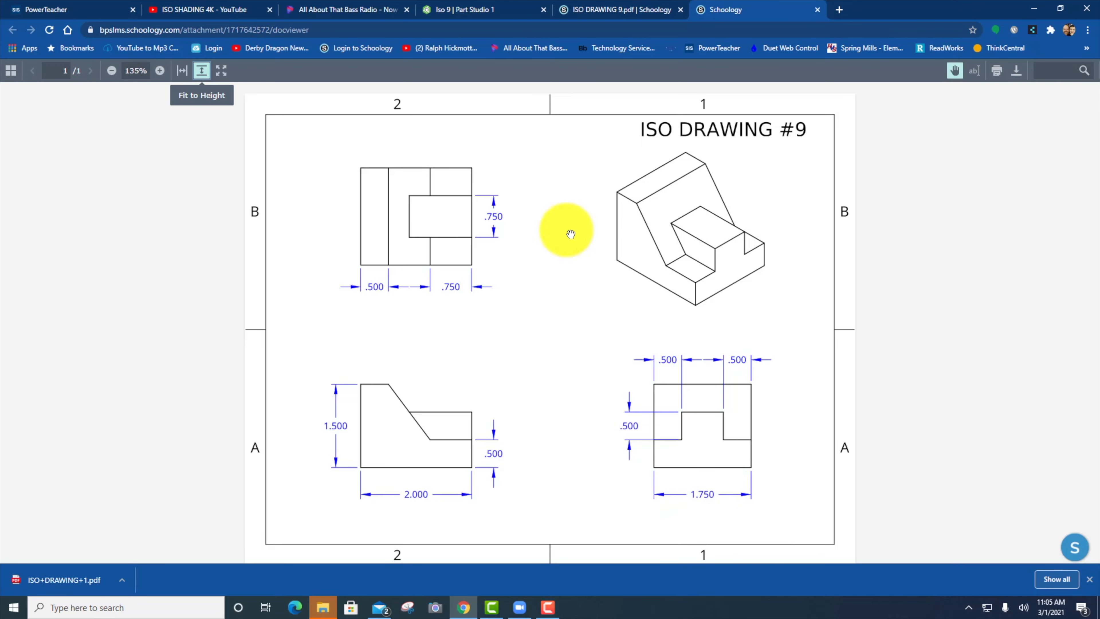
click(473, 14)
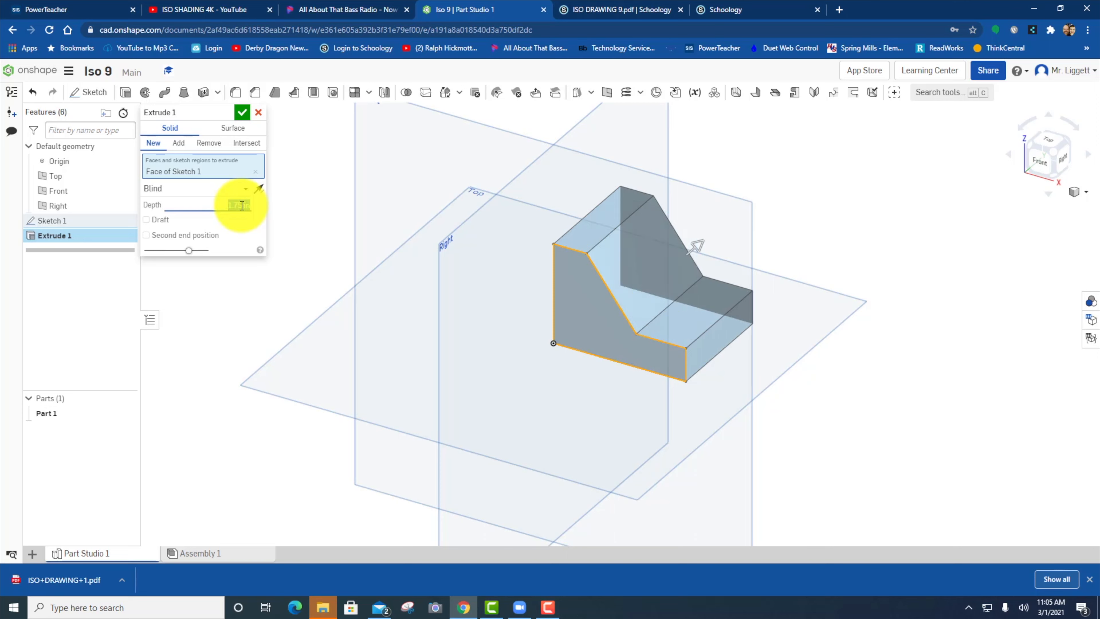
click(242, 113)
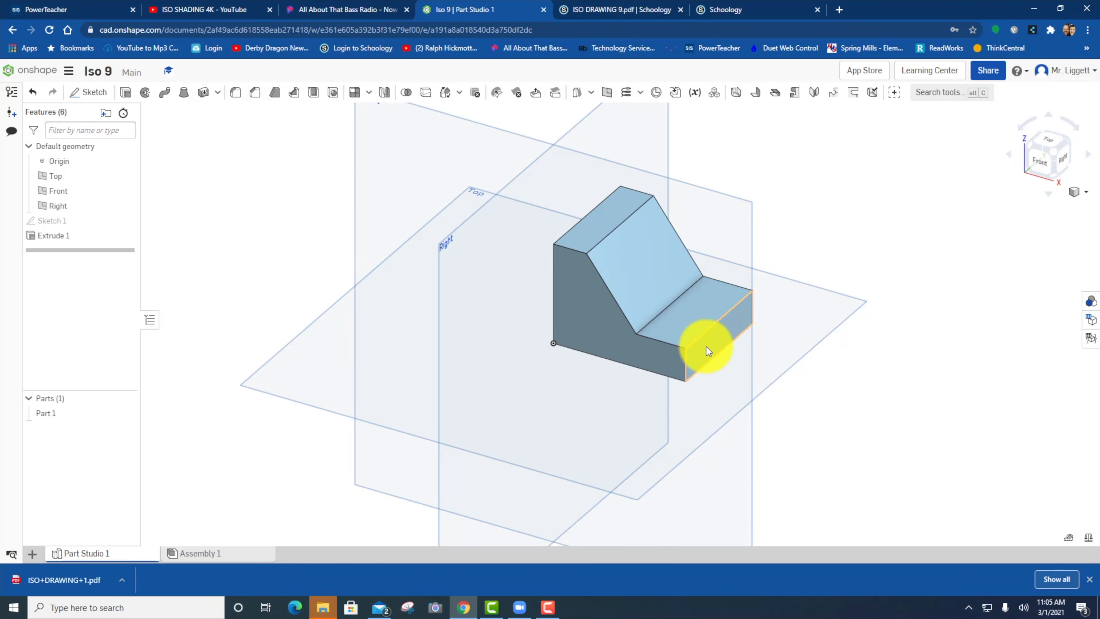
Start a sketch on the low step's vertical end face and view it face-on from the right
click(724, 337)
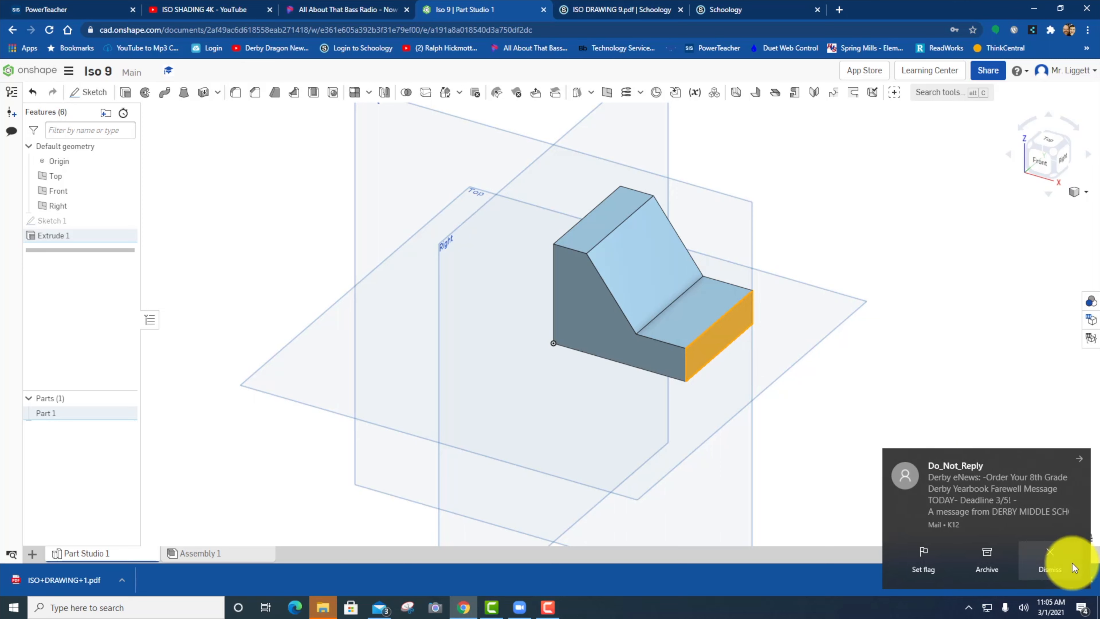
click(1050, 557)
right_click(726, 338)
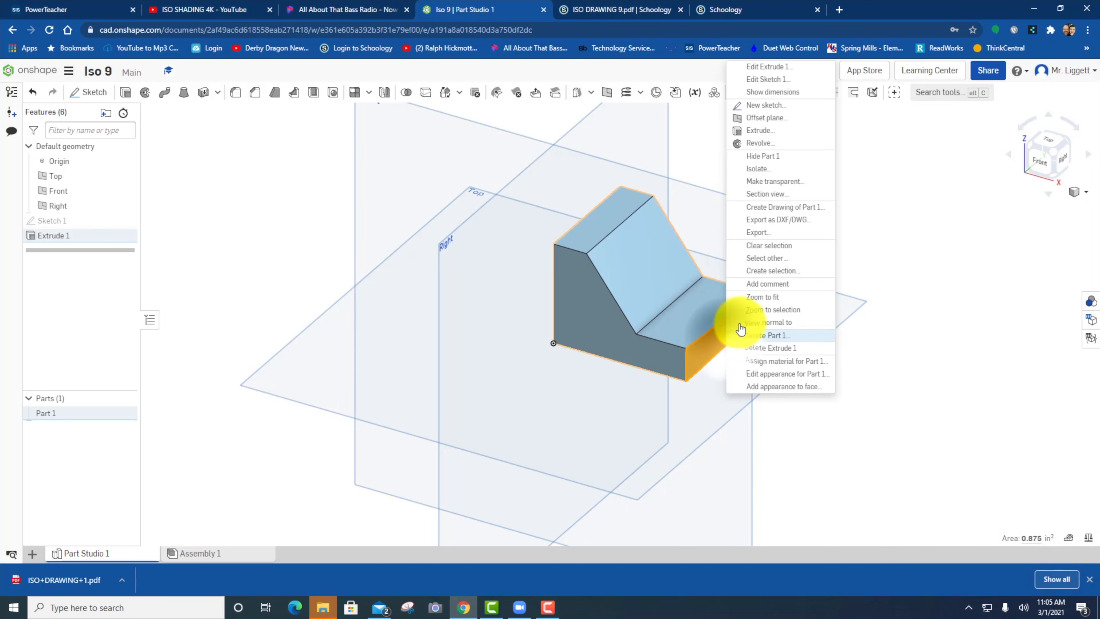
click(766, 109)
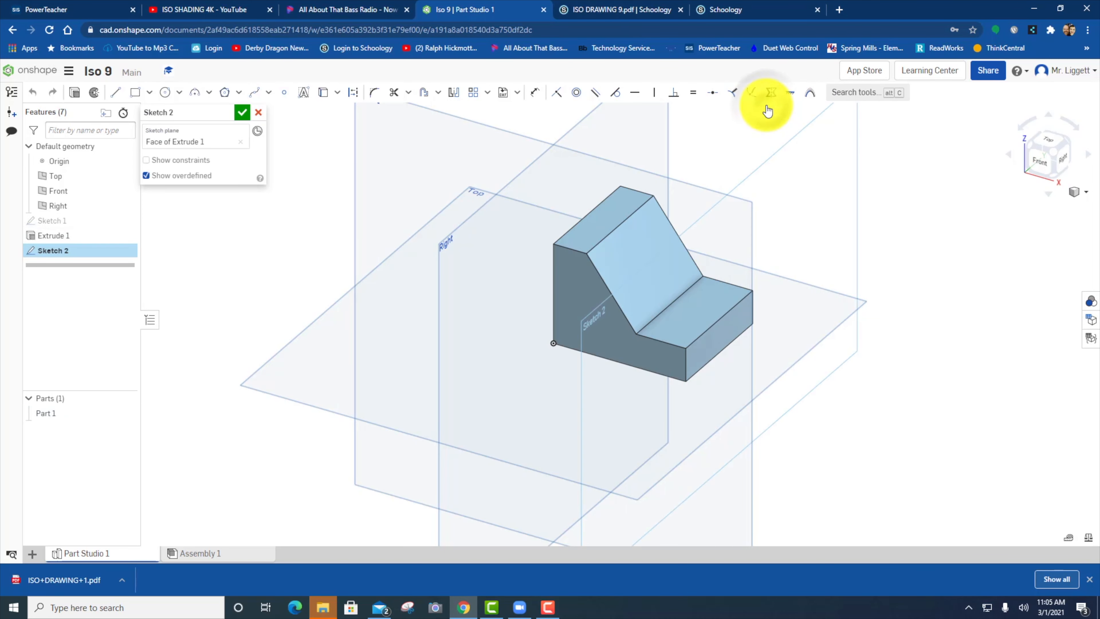
click(1066, 163)
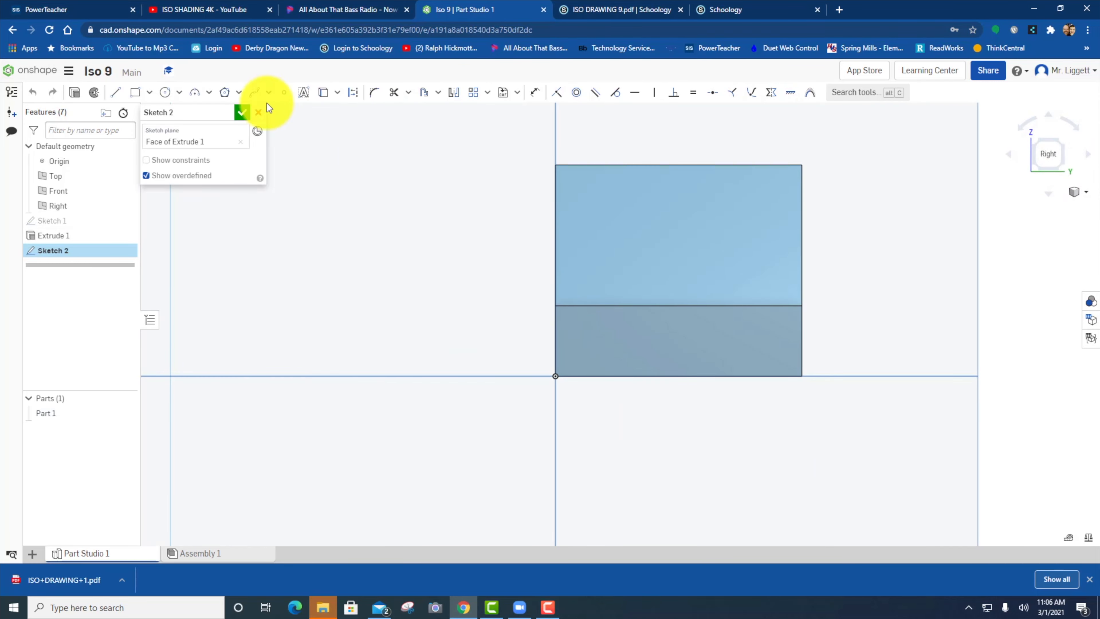
Draw a corner rectangle 0.75 in wide and 0.5 in high, standing on the end face's upper edge
click(134, 92)
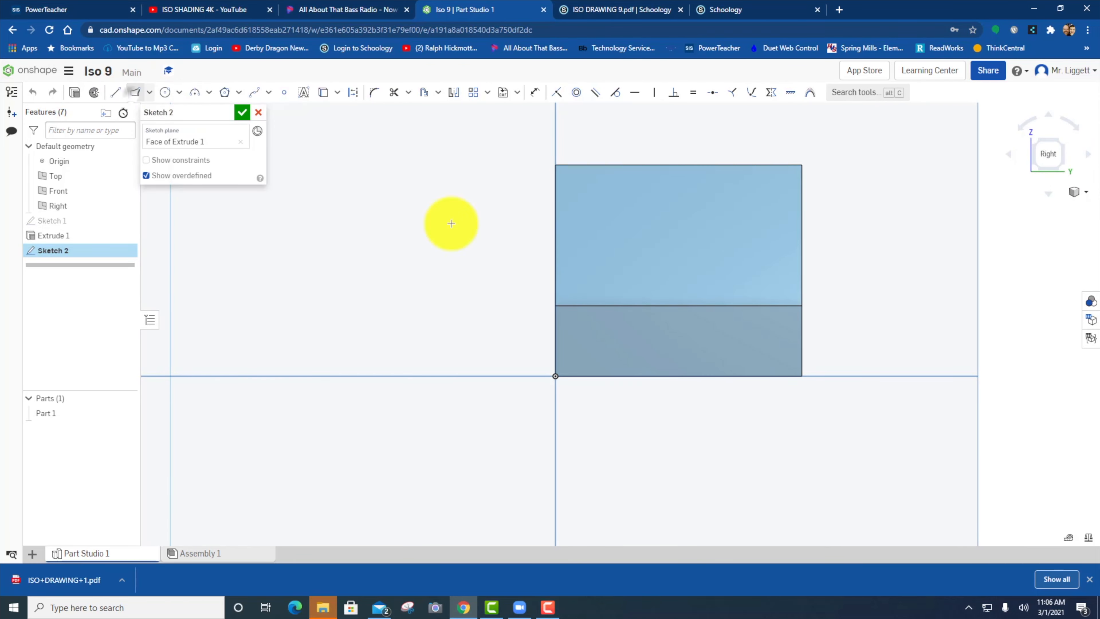
click(621, 307)
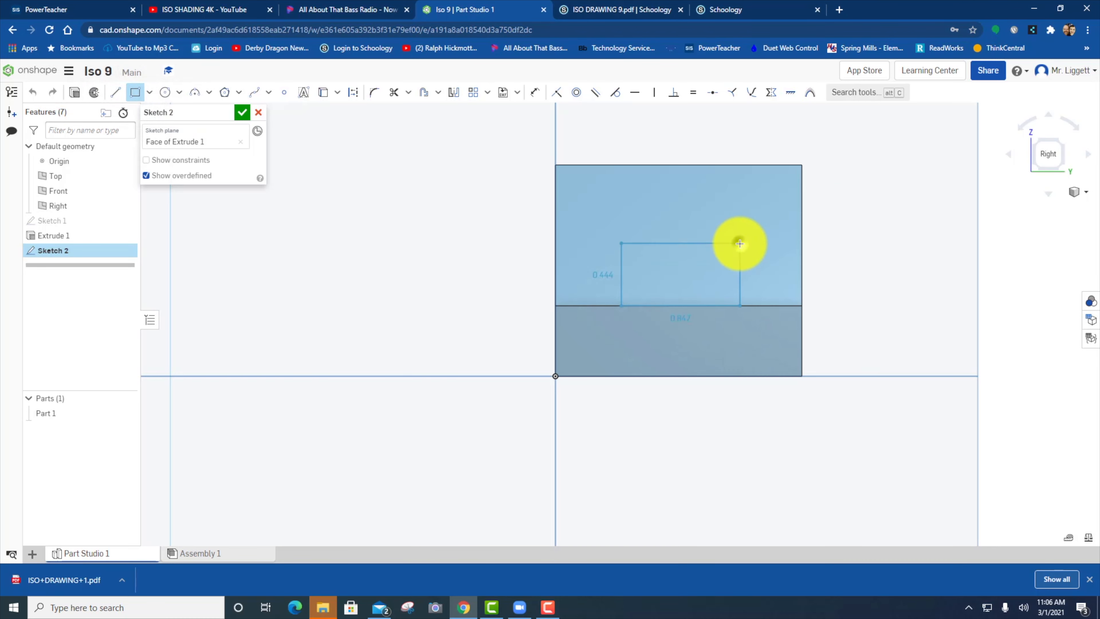
click(739, 243)
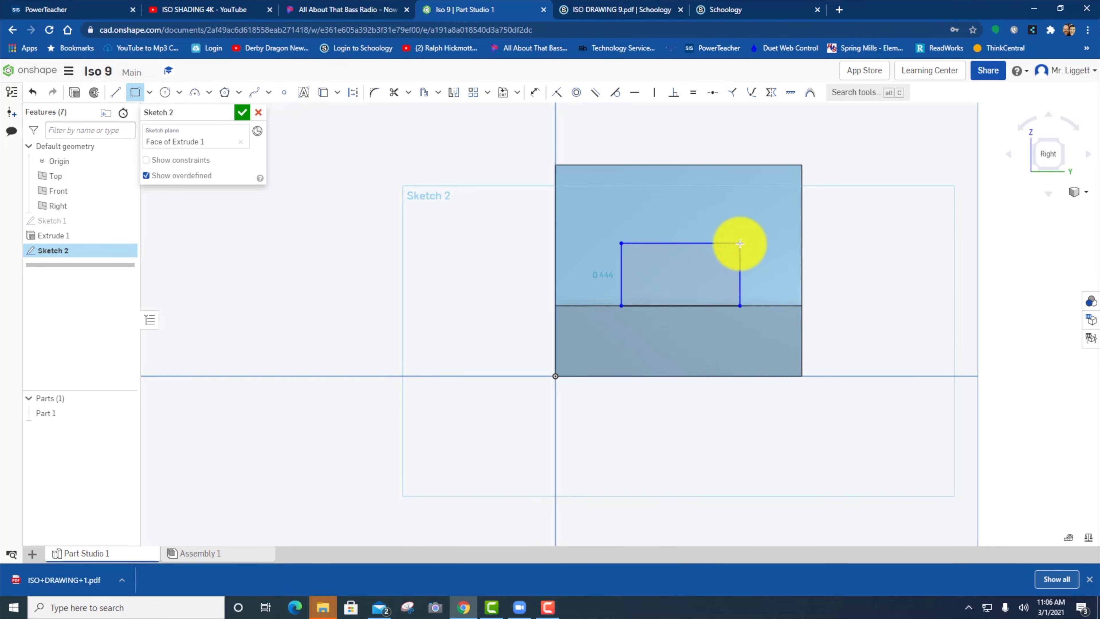
text(.75)
key(Return)
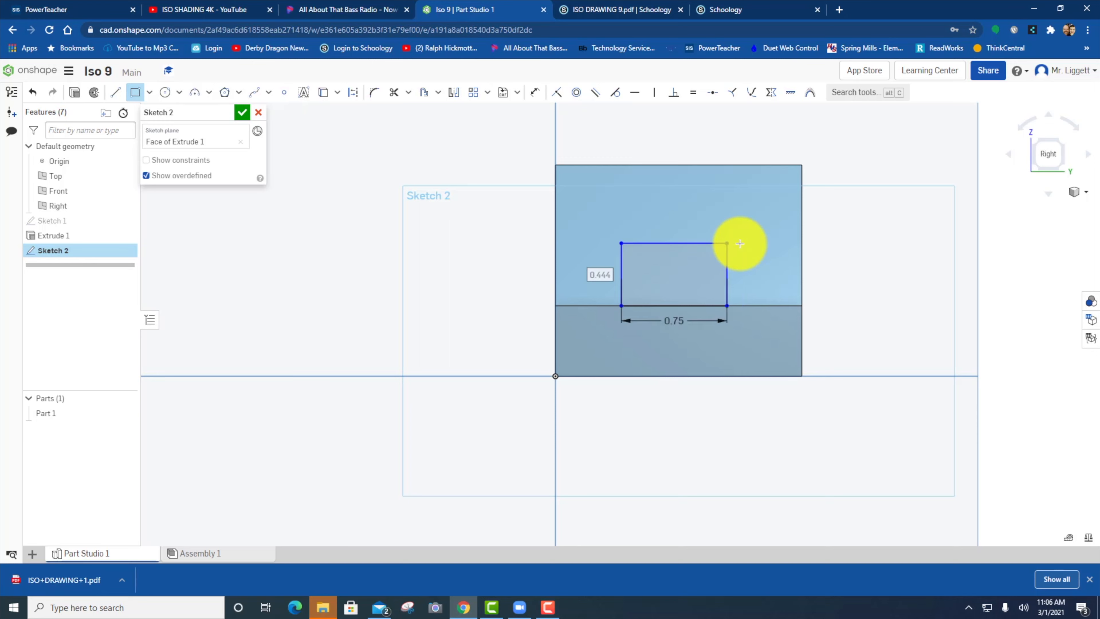
key(Tab)
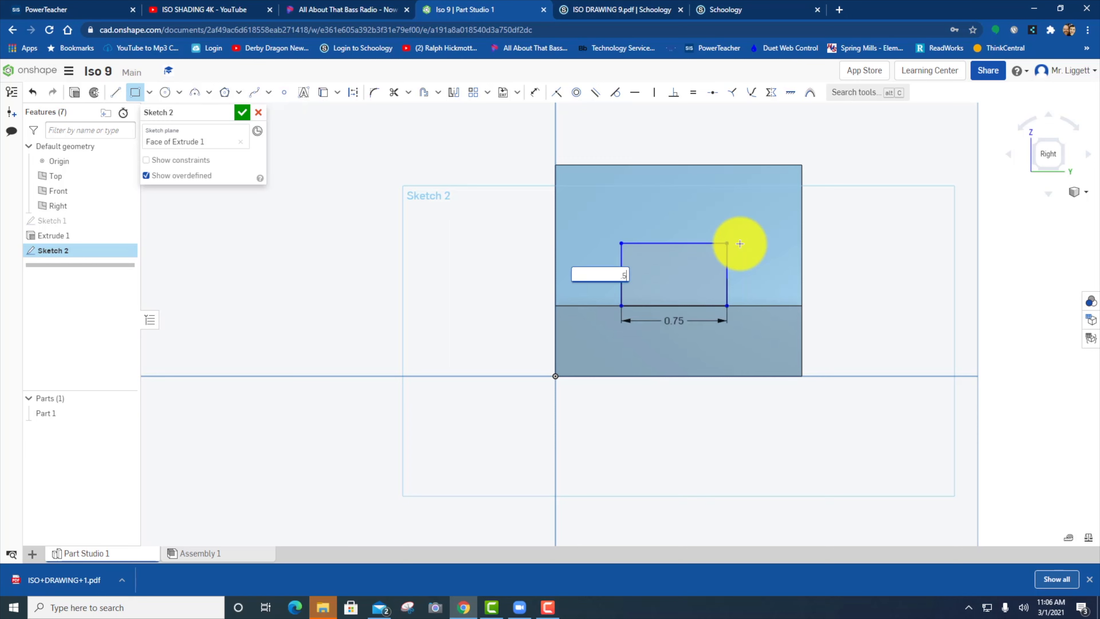
key(Return)
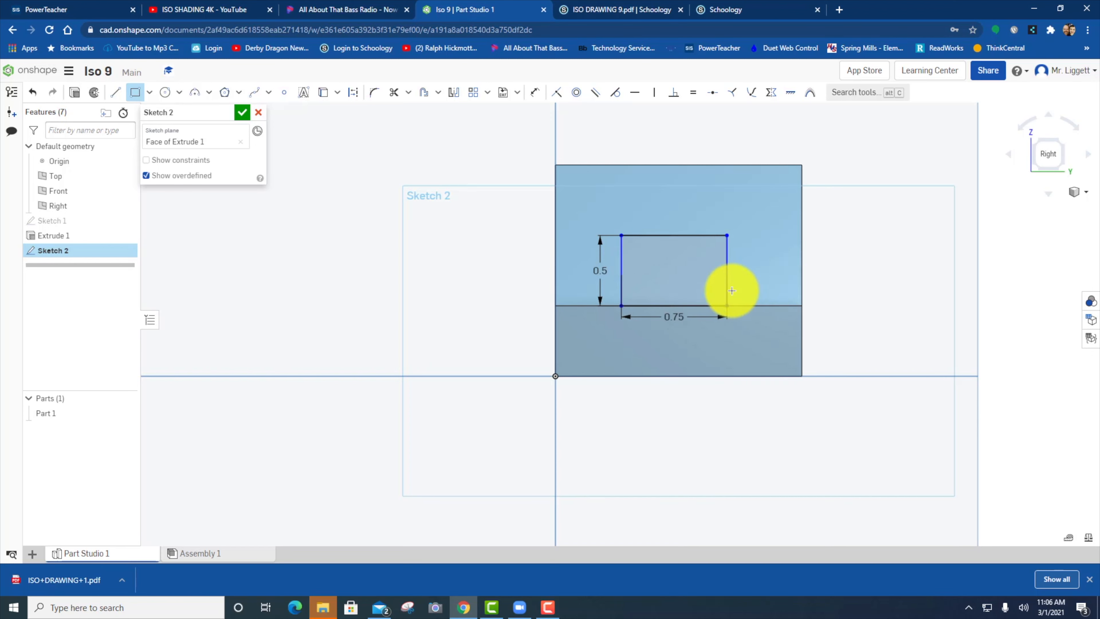
Dimension the rectangle's right side 0.5 in from the block's right edge and finish the sketch
click(535, 92)
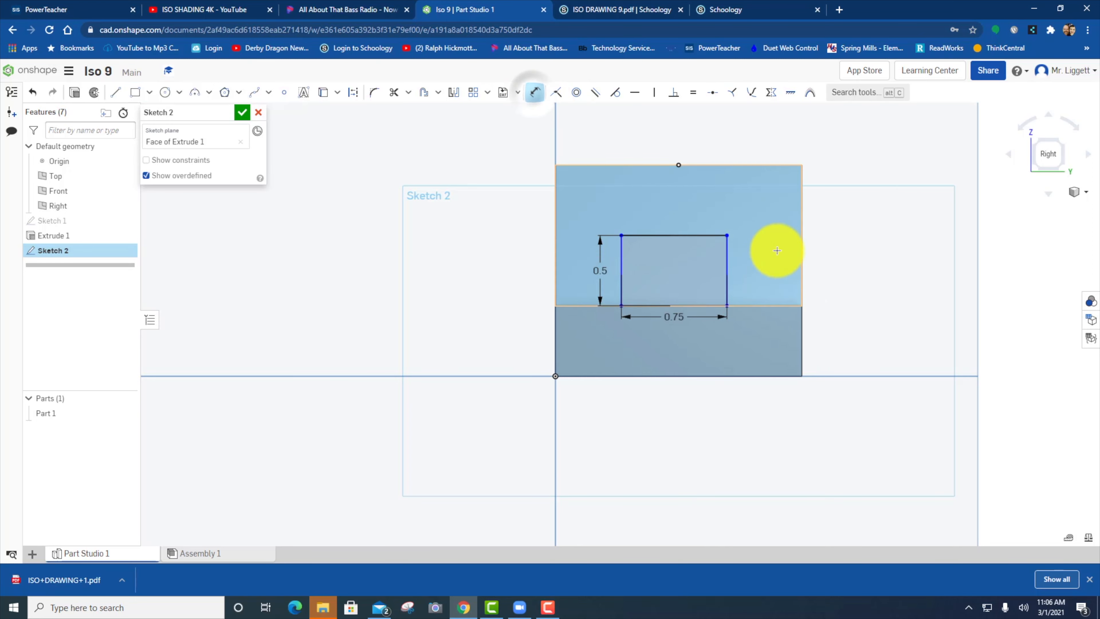
click(727, 279)
click(802, 275)
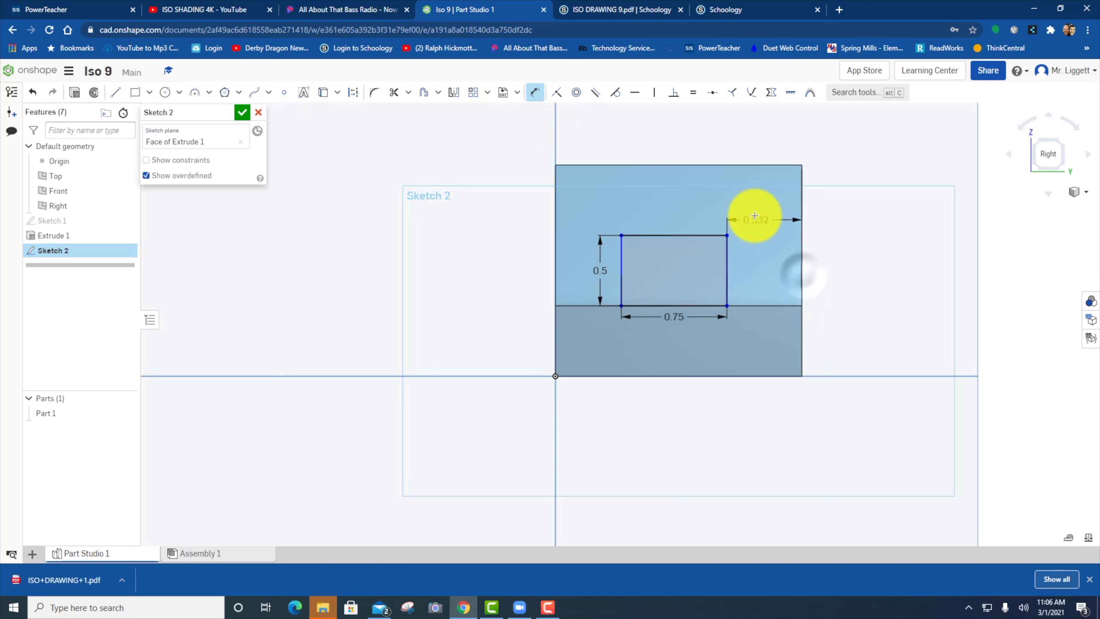
click(764, 206)
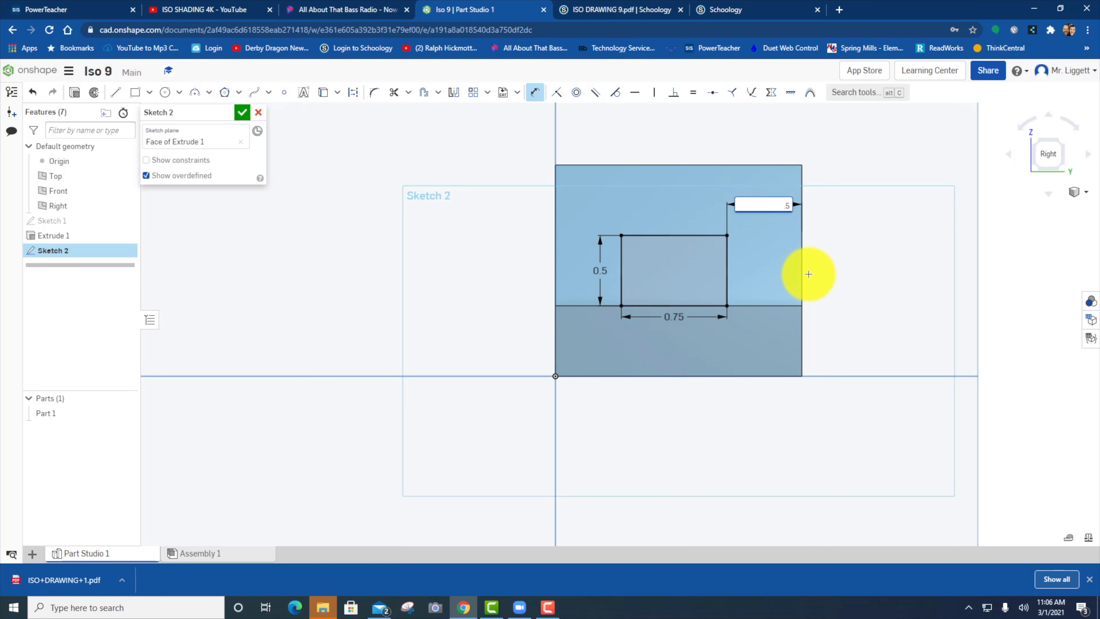
text(.5)
key(Return)
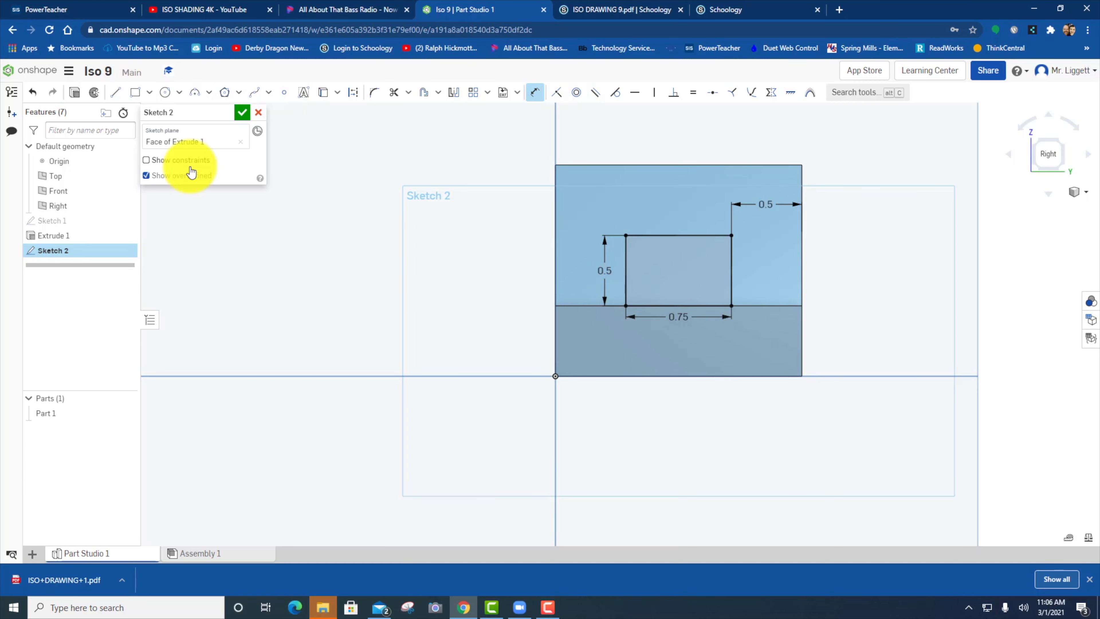
click(242, 113)
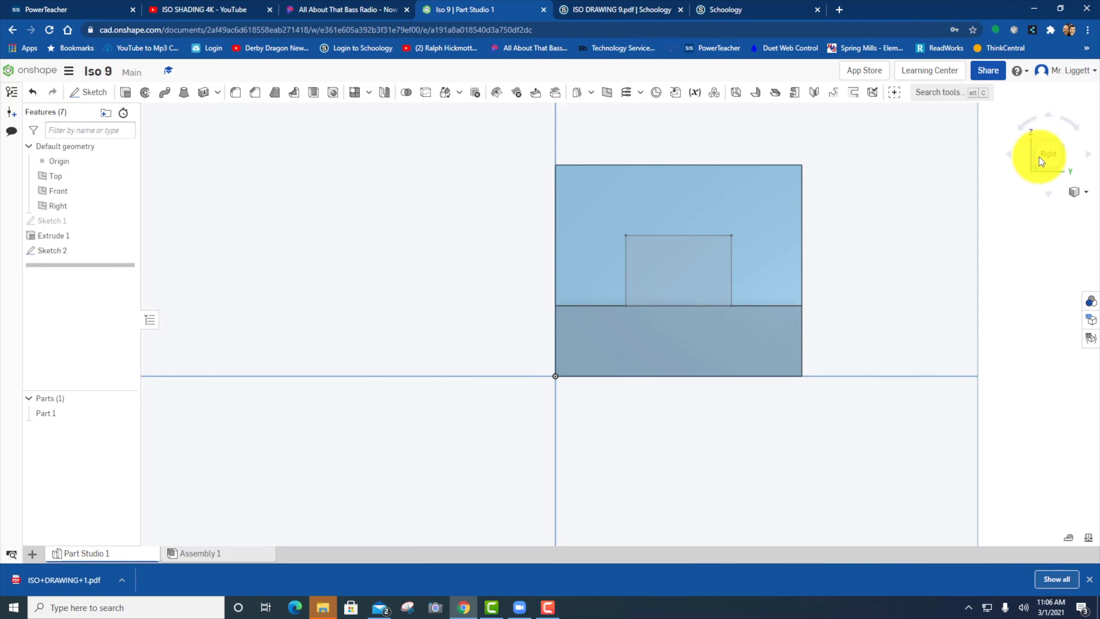
Extrude the rectangle region with its direction reversed toward the sloped face
click(1035, 142)
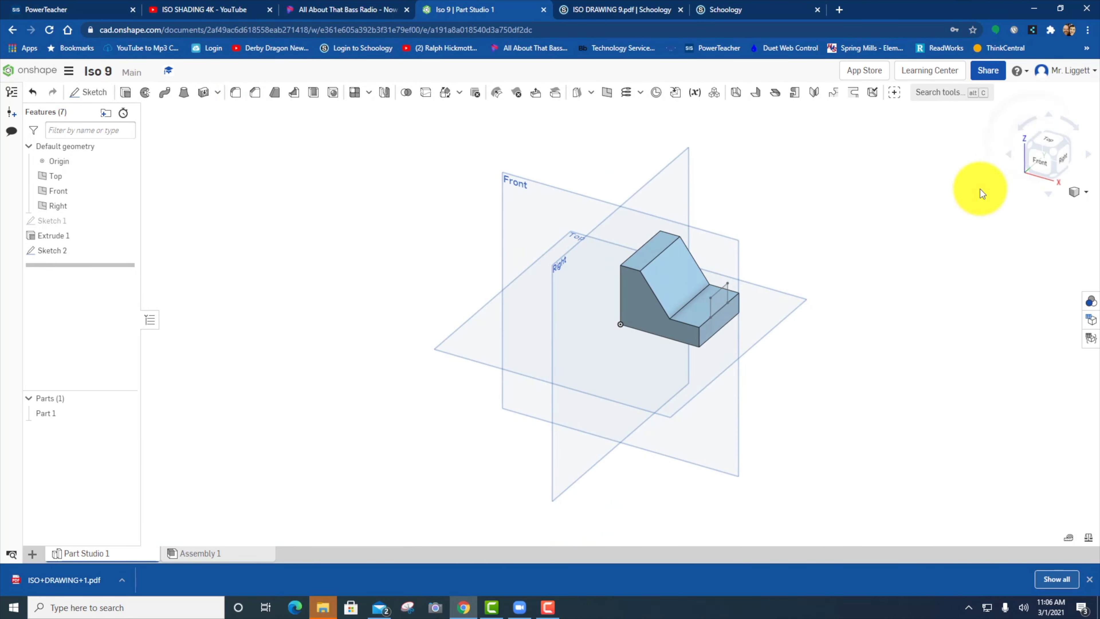
scroll(715, 293, up, 5)
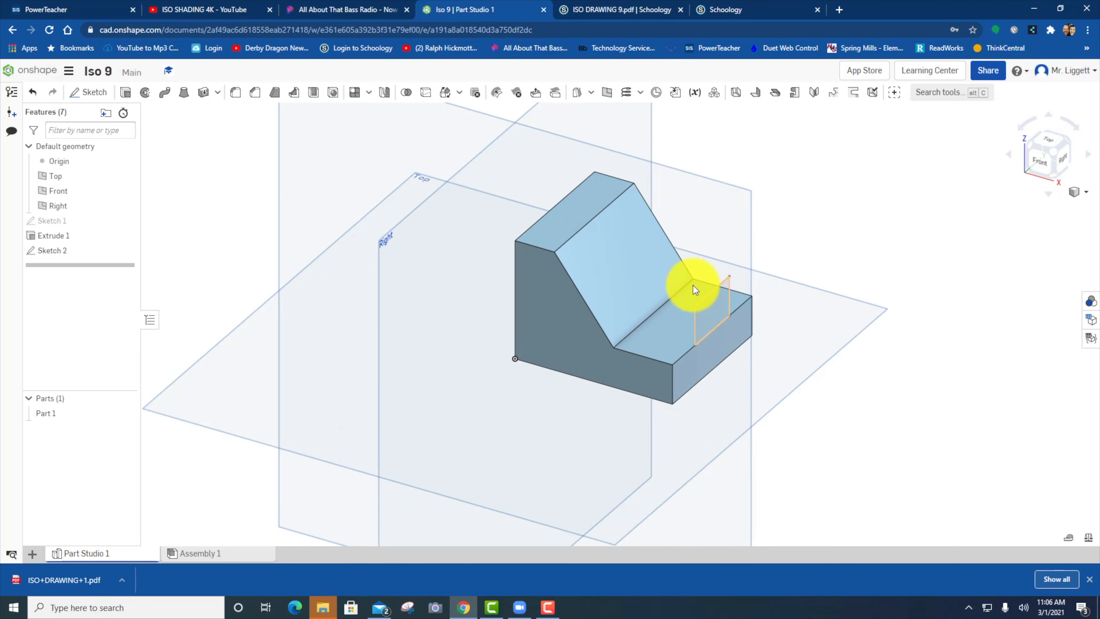
click(125, 92)
click(709, 317)
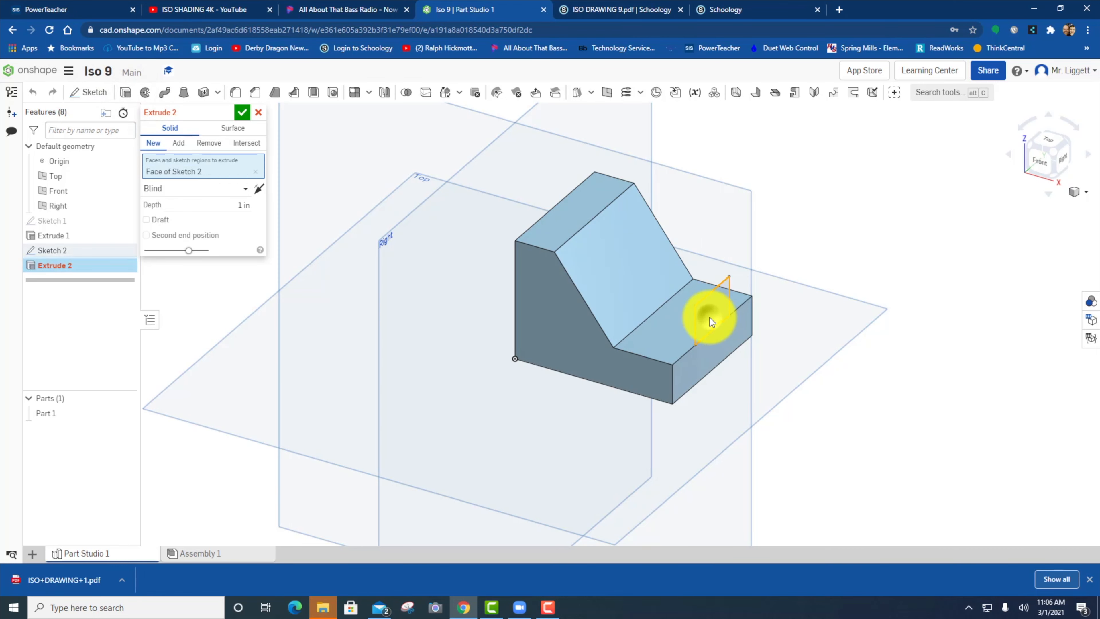
click(256, 191)
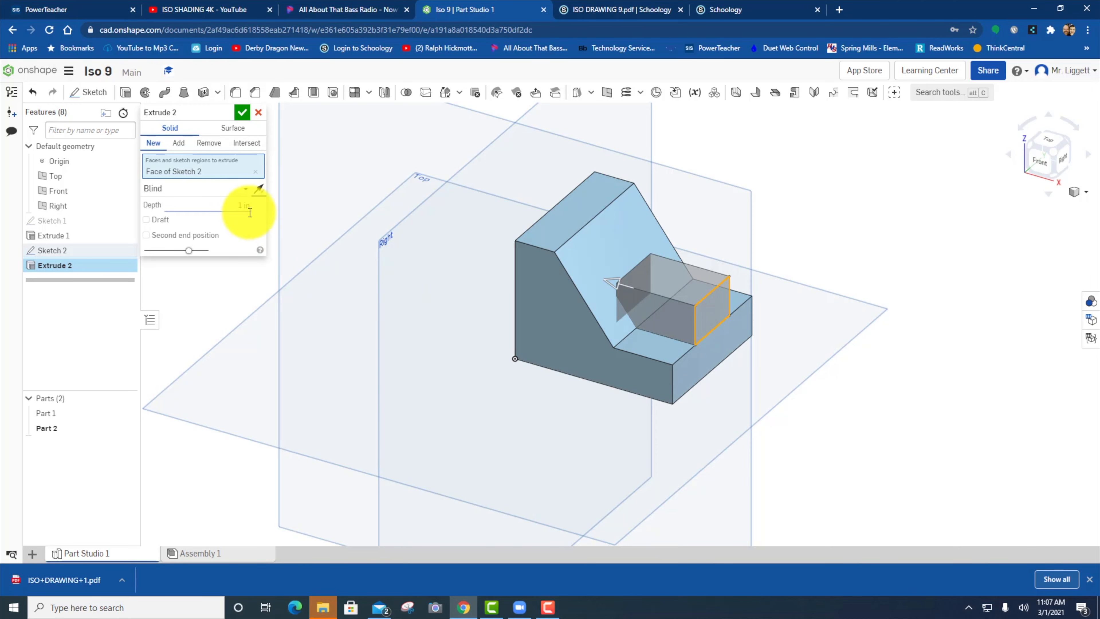
Extend the rectangle's extrusion to a depth of 1.6 in, adding it to the block through the slope, and accept it
click(244, 205)
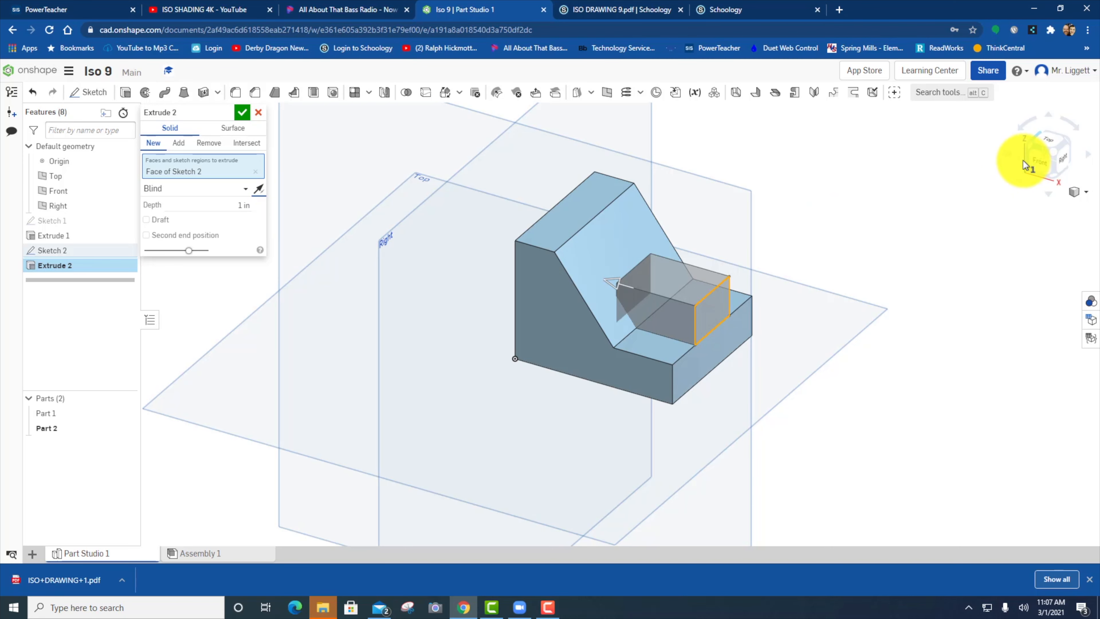
click(1038, 167)
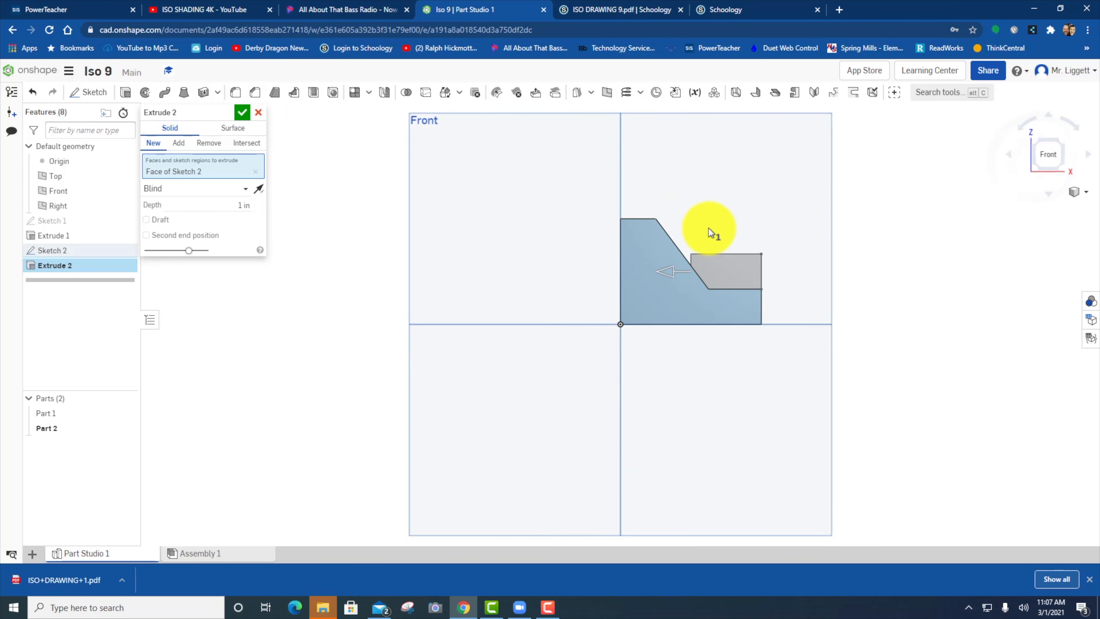
scroll(710, 234, up, 3)
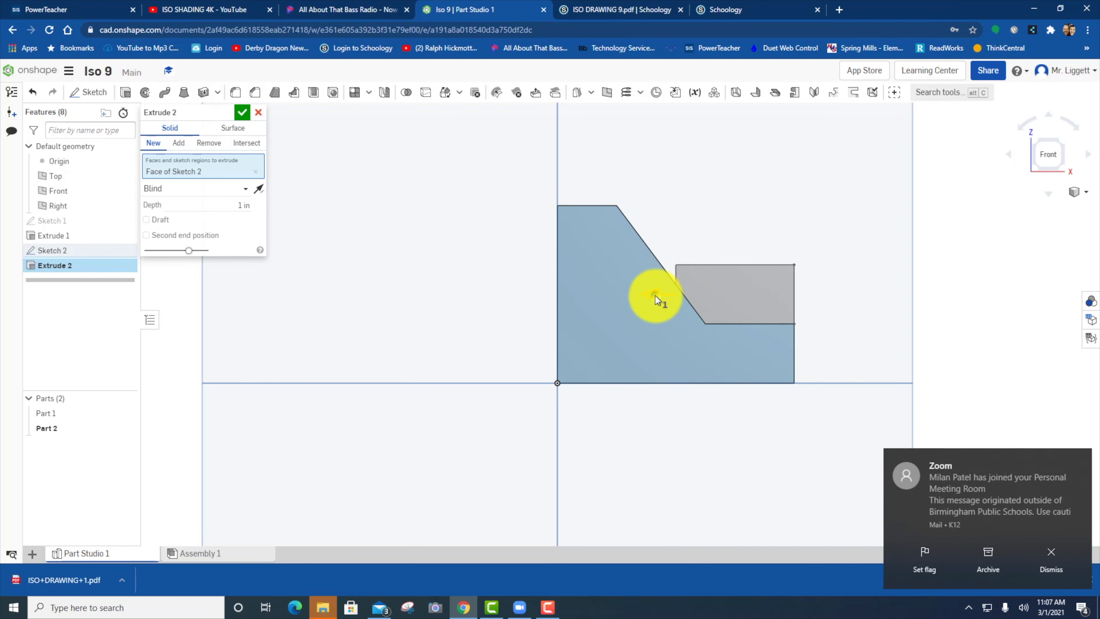
drag(654, 296, 625, 296)
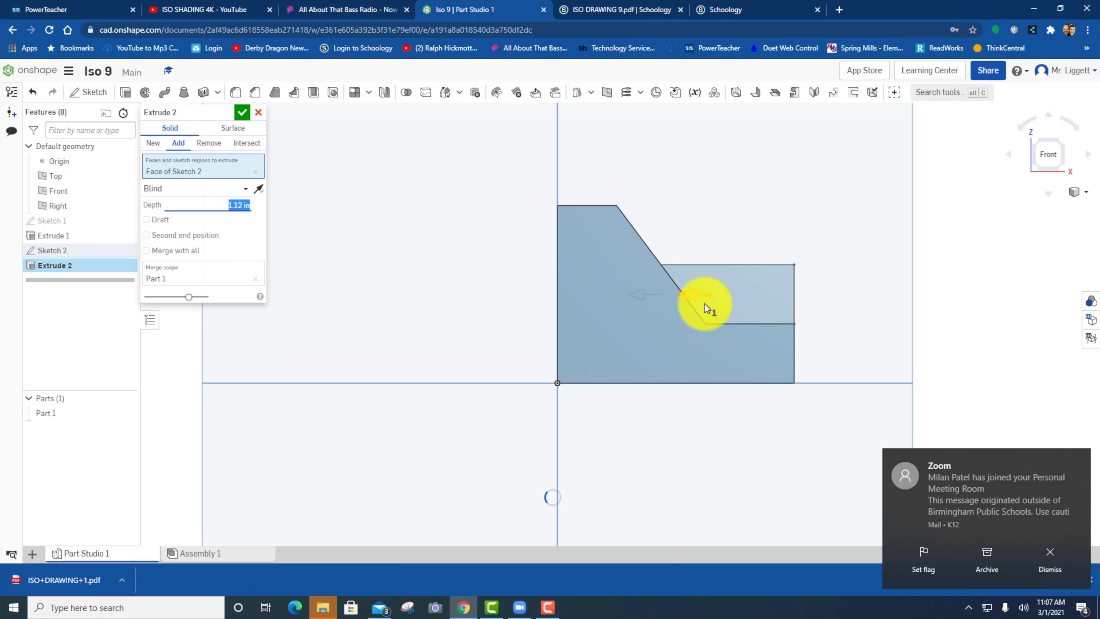
drag(705, 303, 594, 302)
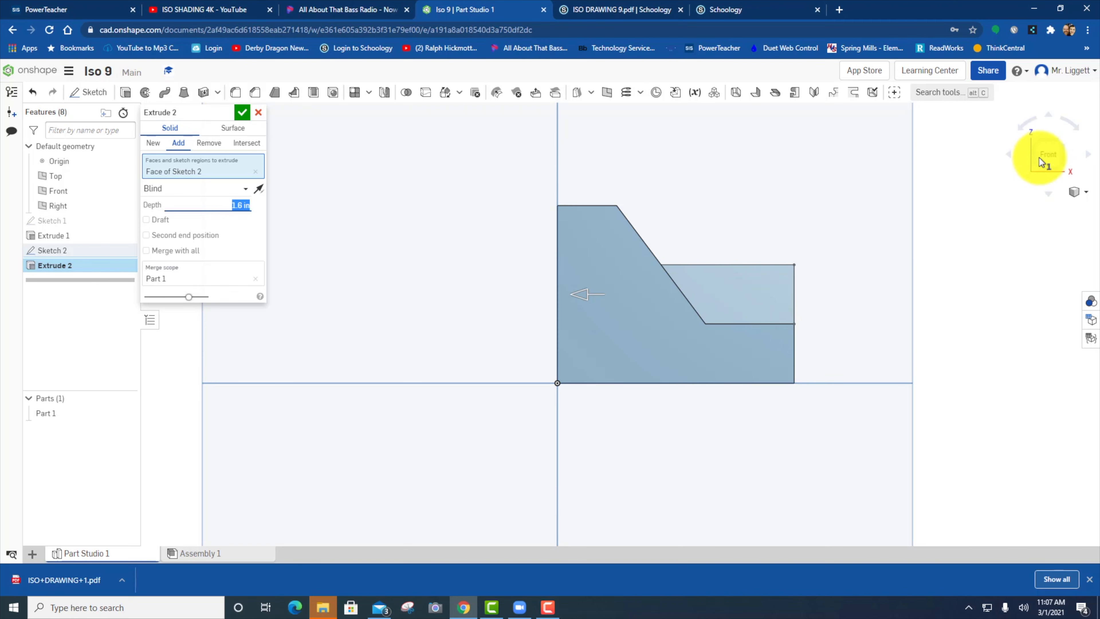
click(1061, 141)
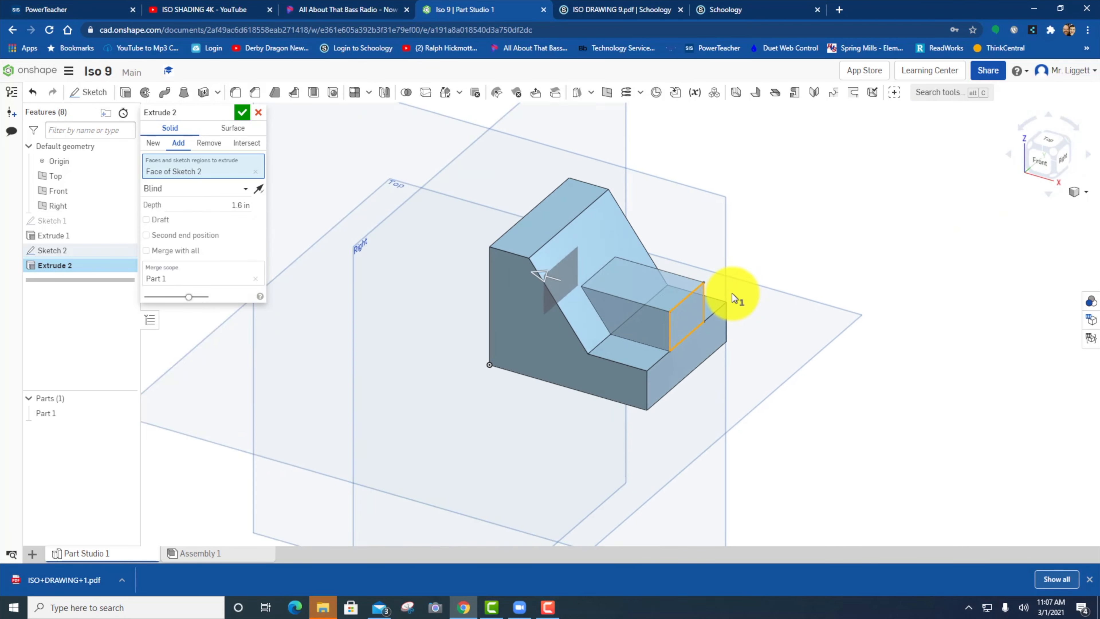
scroll(732, 293, up, 1)
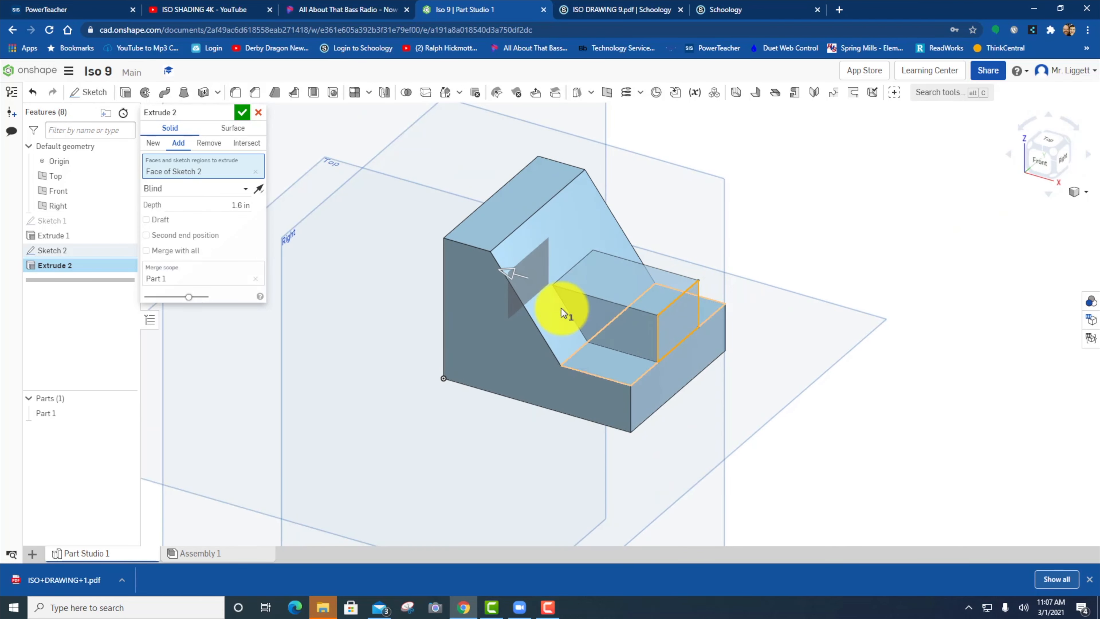
click(242, 113)
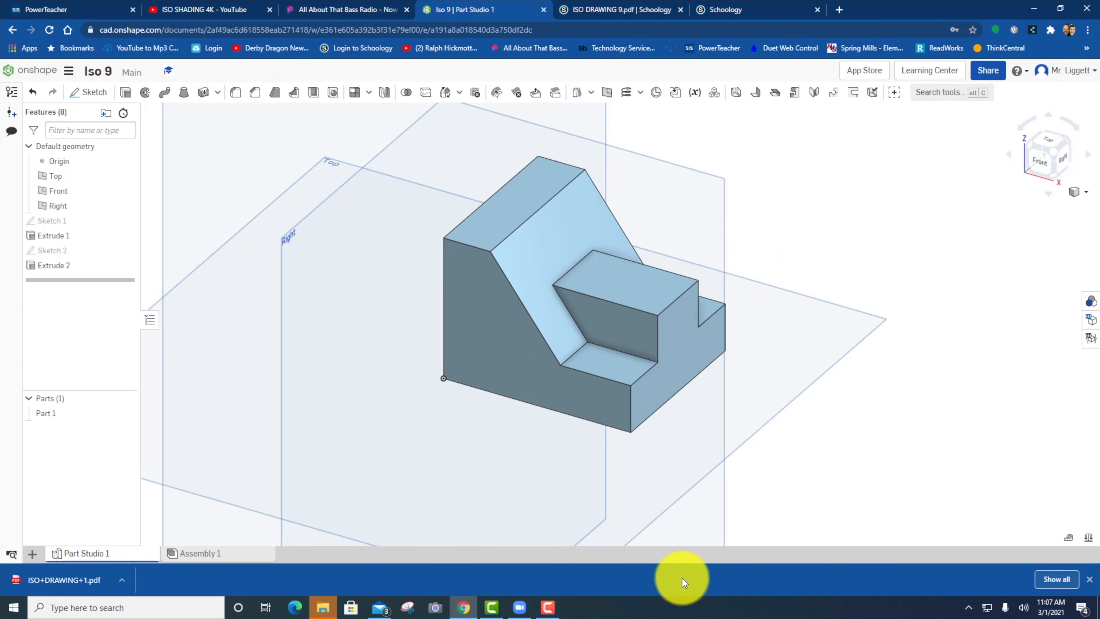
Create a drawing from a custom ANSI A-size template in inches, third-angle projection, with a border, no title block and no views
click(34, 554)
click(48, 509)
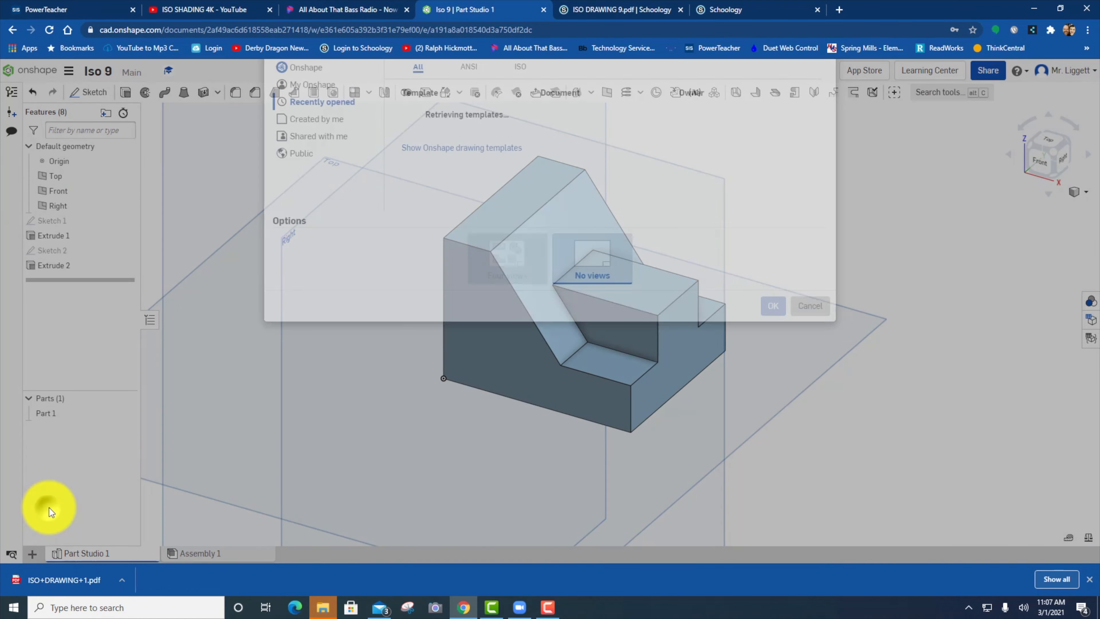
click(396, 109)
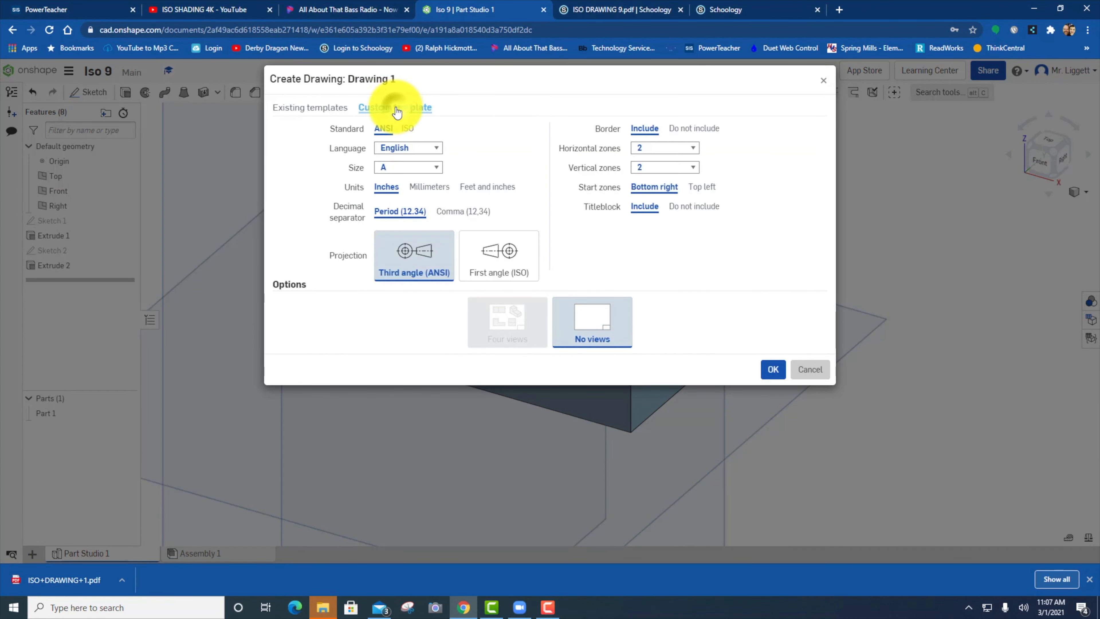
click(694, 208)
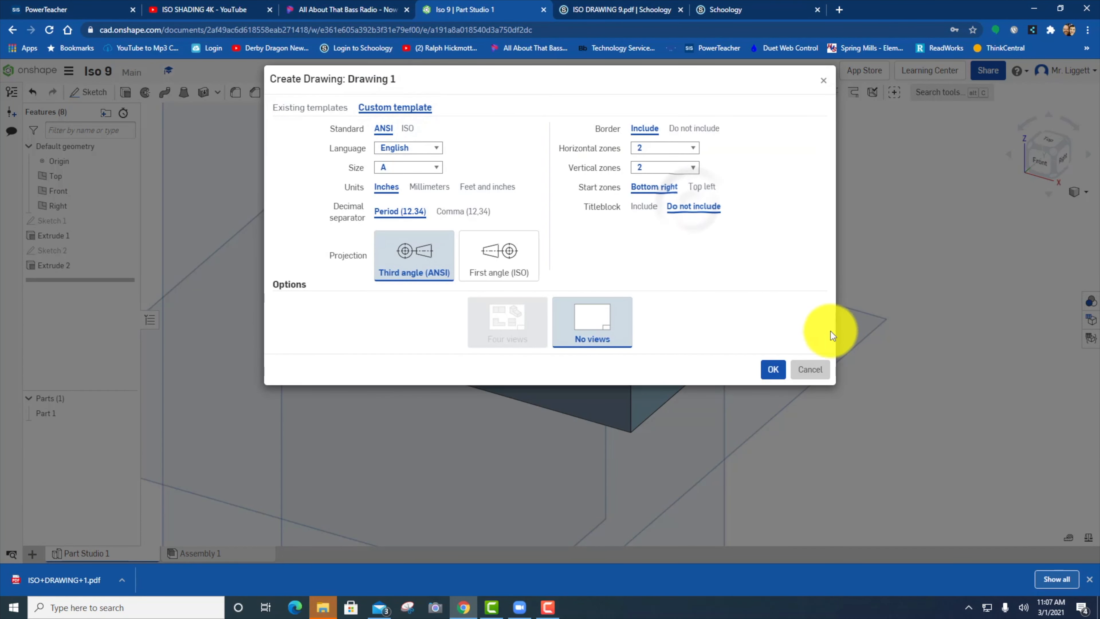
click(773, 369)
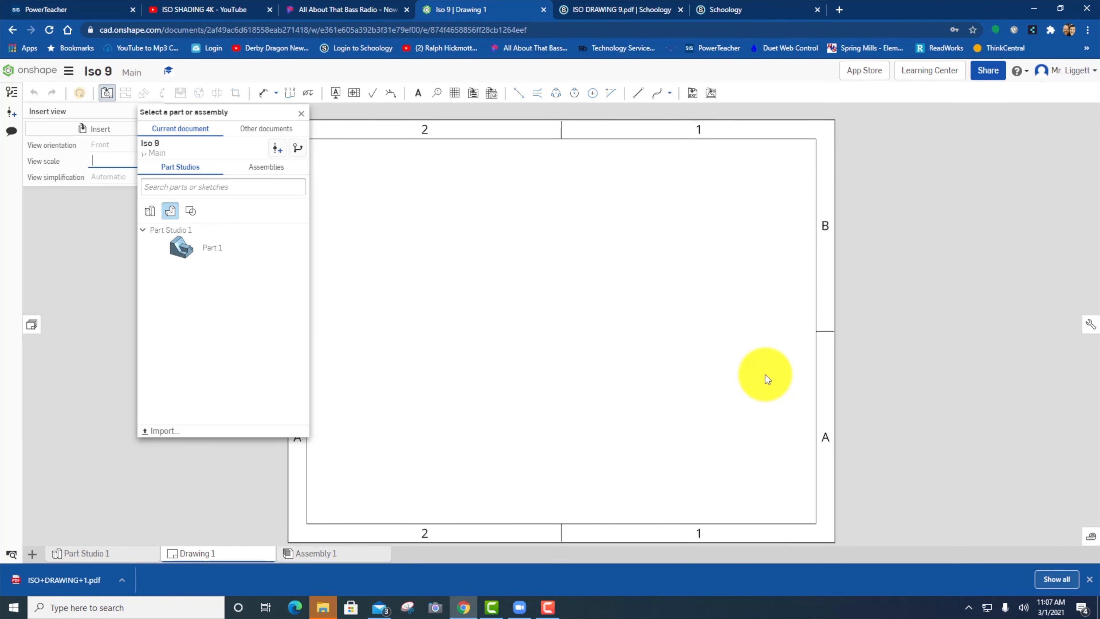
Insert the front view of Part 1 at 1:1 in the sheet's lower-left area and project the right side view beside it
click(190, 257)
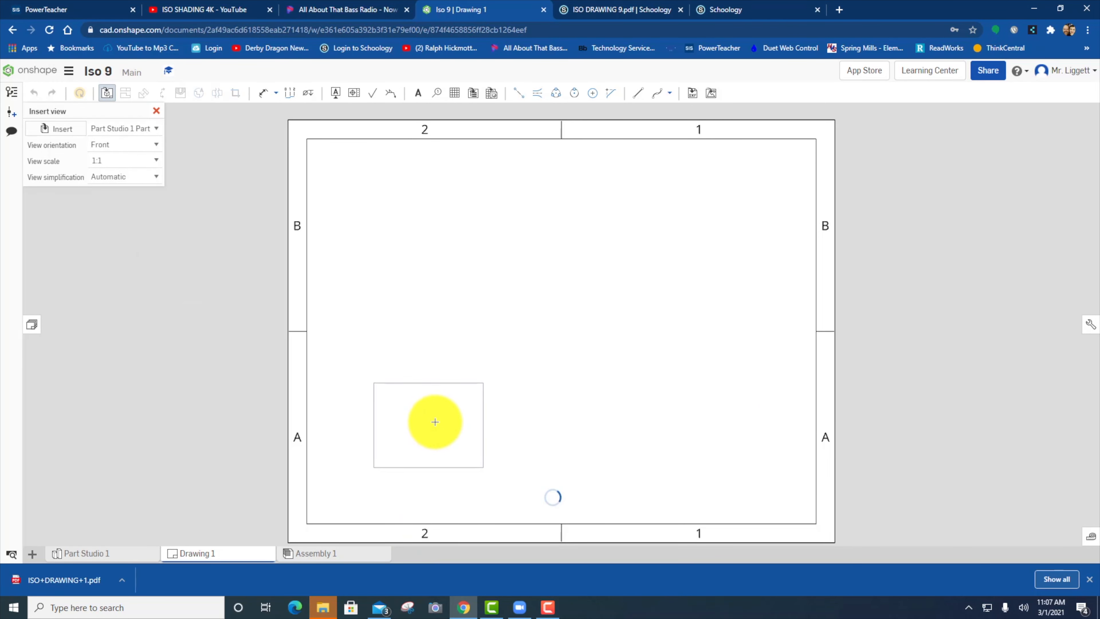
click(438, 413)
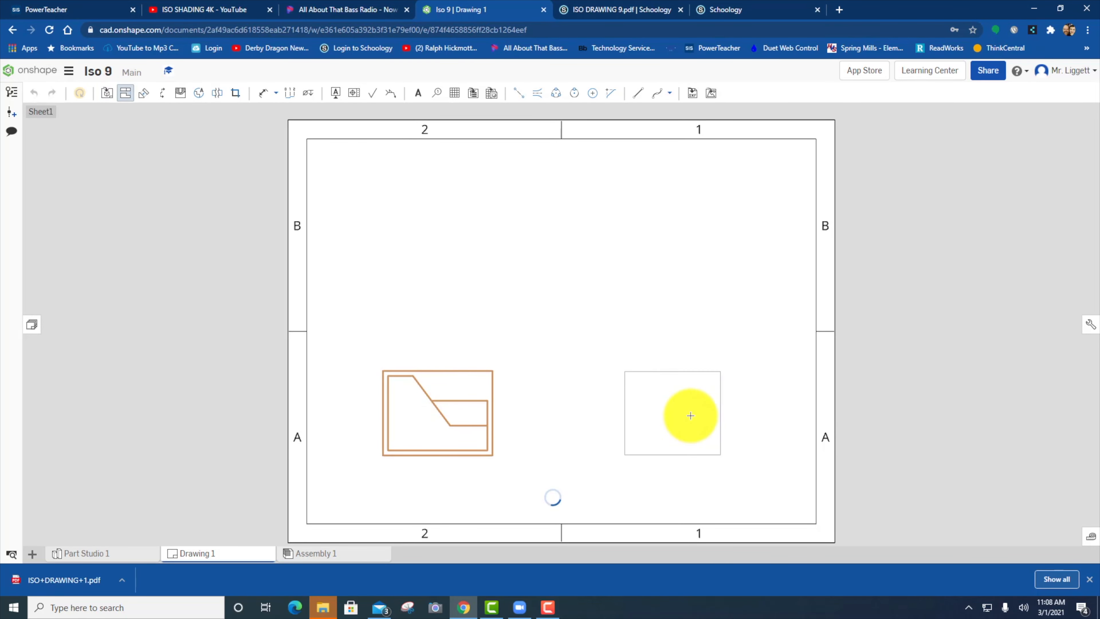
click(690, 416)
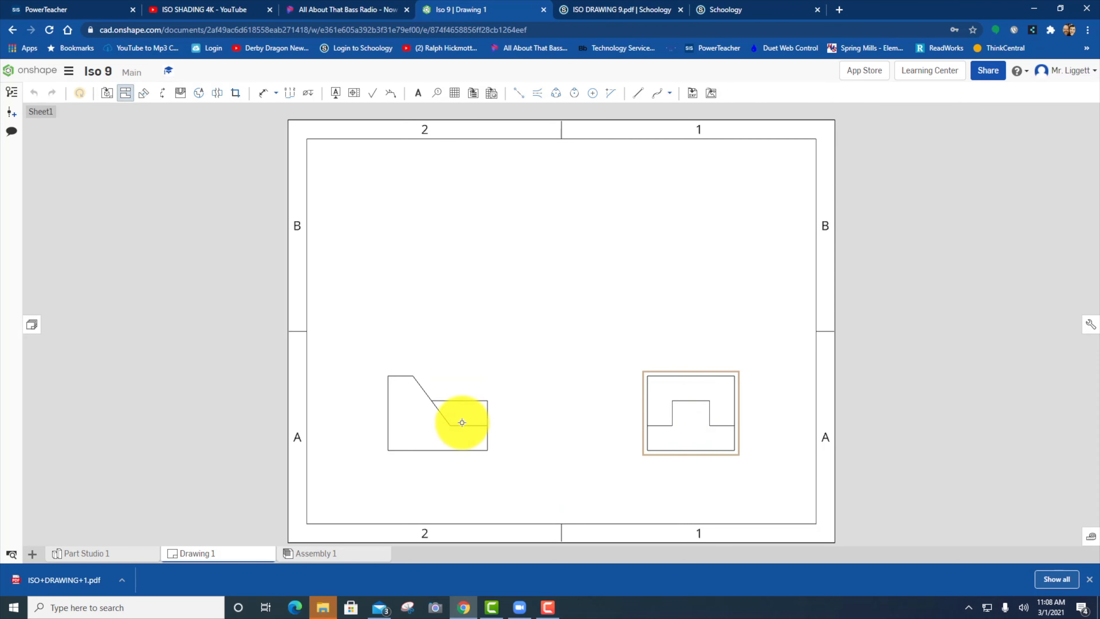
Project the top view above the front view and the isometric view into the sheet's upper-right area
click(445, 418)
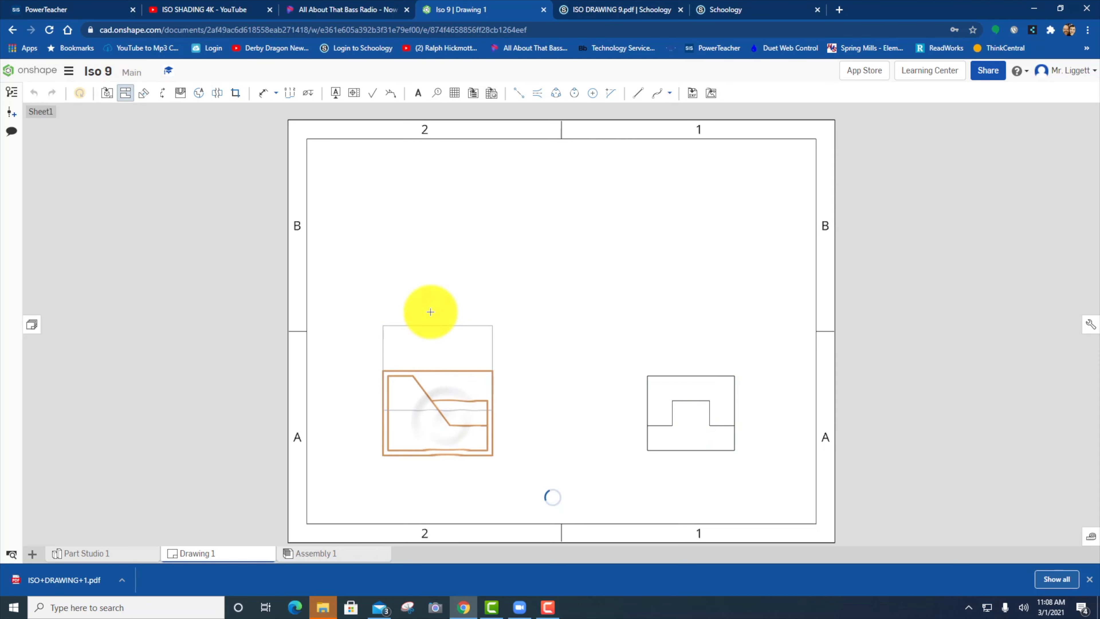
click(427, 235)
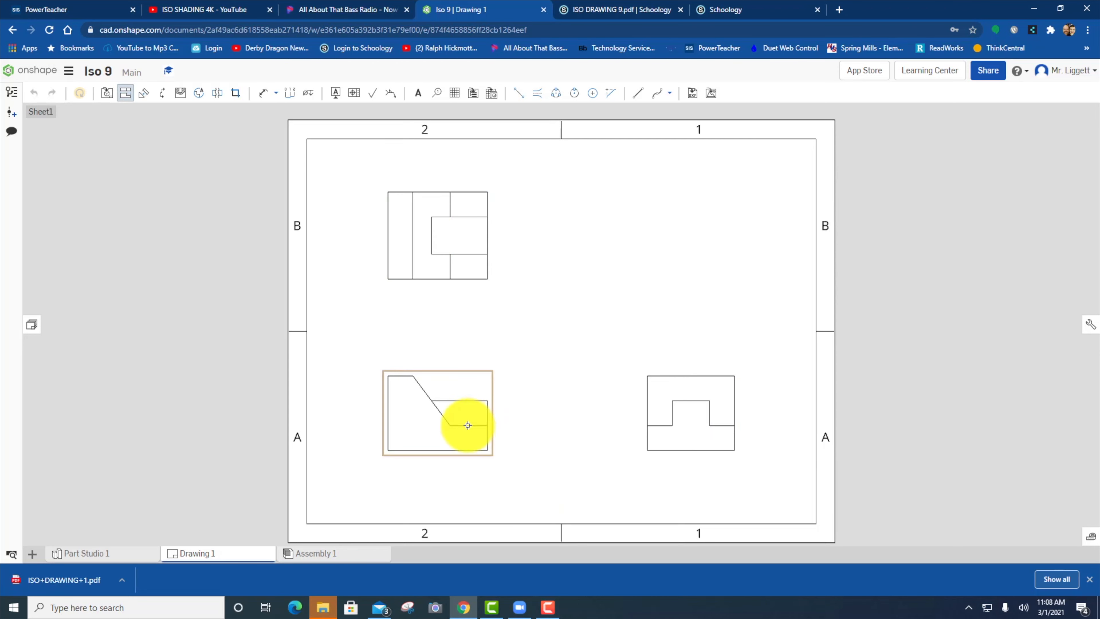
click(456, 428)
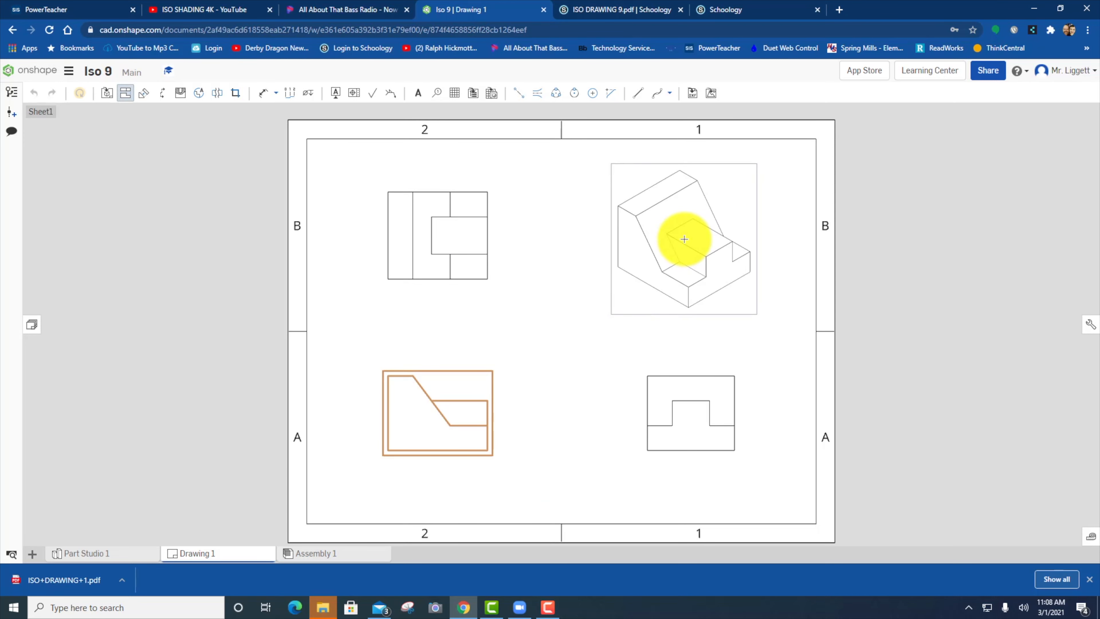
click(684, 239)
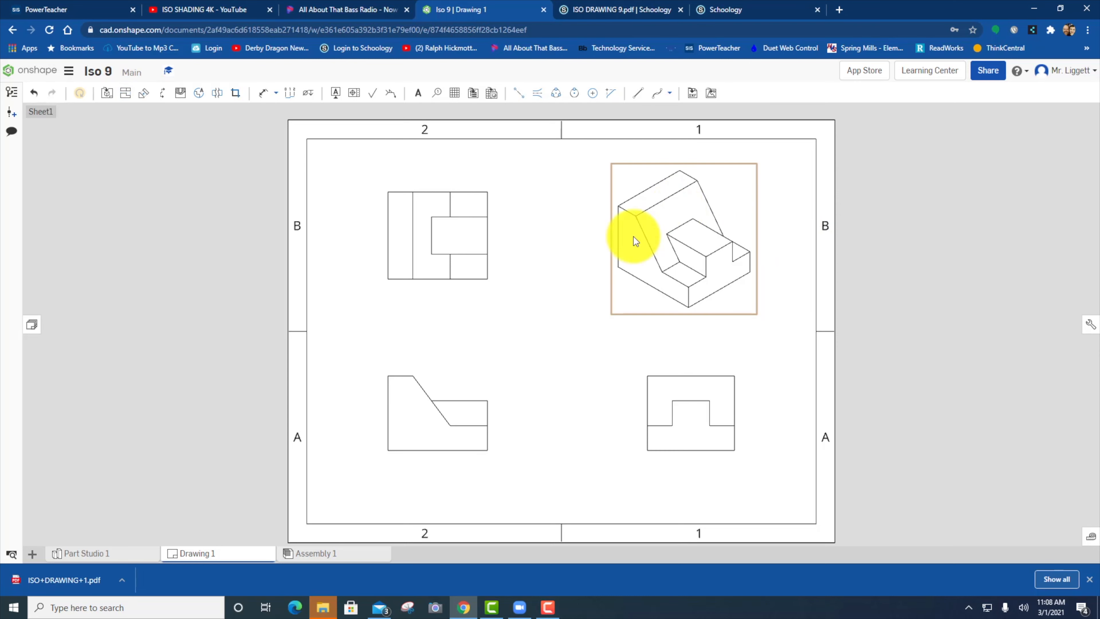
Display the isometric view shaded and show hidden lines in the right side, front and top views
right_click(694, 221)
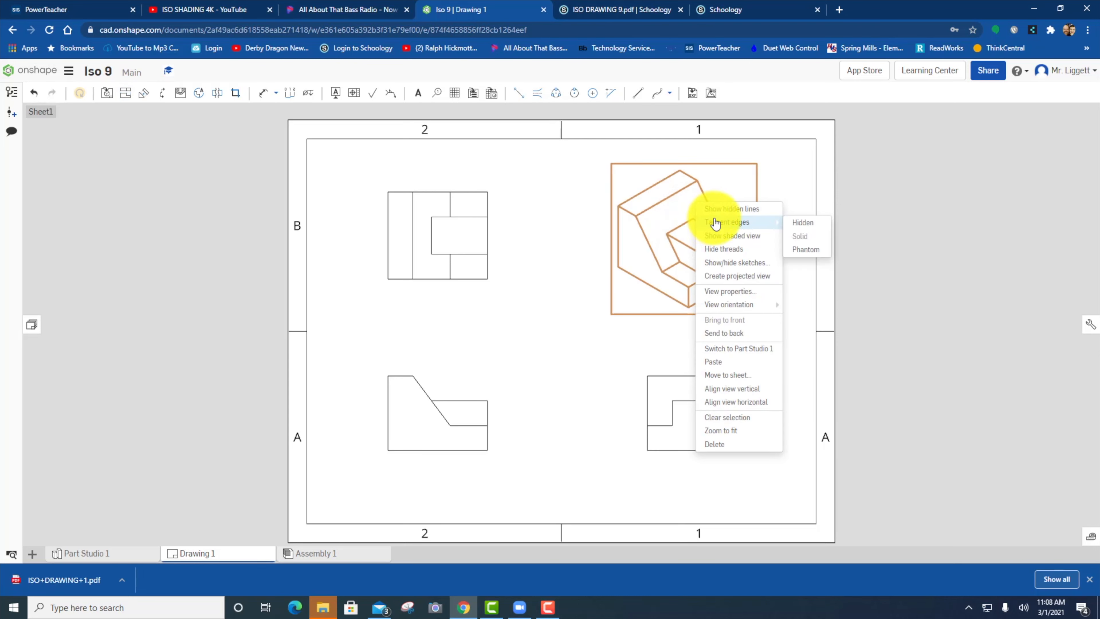
click(724, 236)
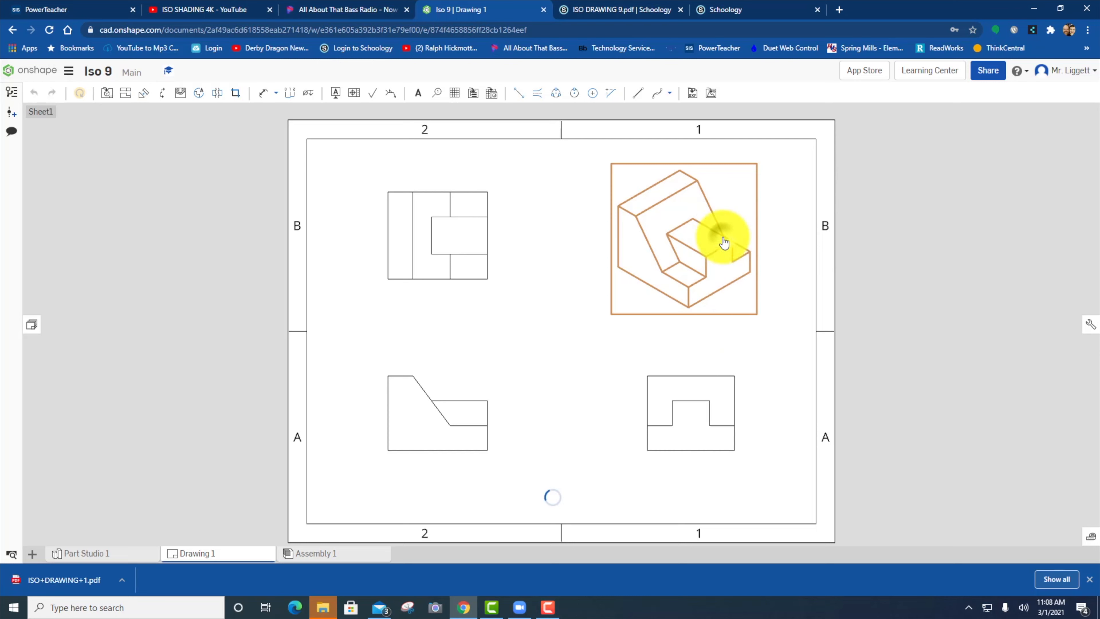
click(683, 433)
right_click(683, 434)
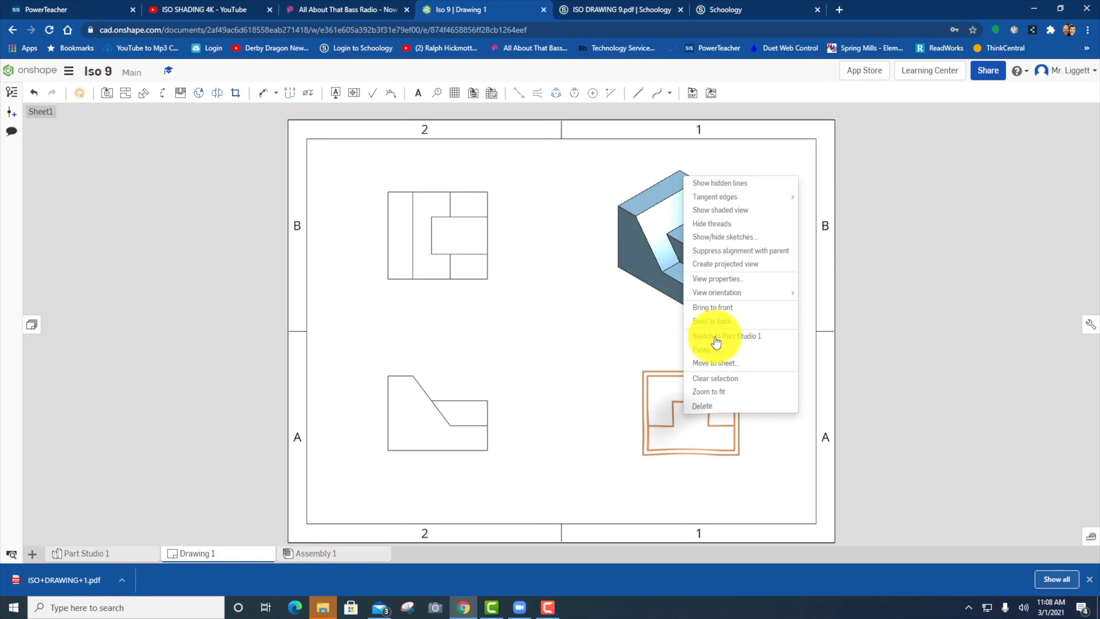
click(712, 183)
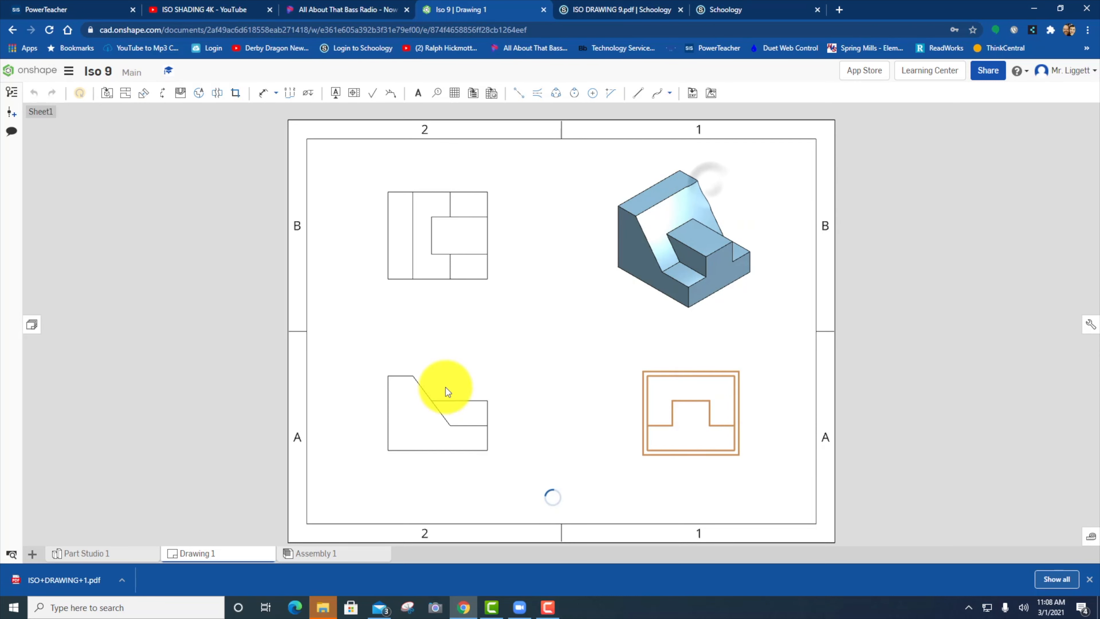
right_click(436, 432)
click(474, 191)
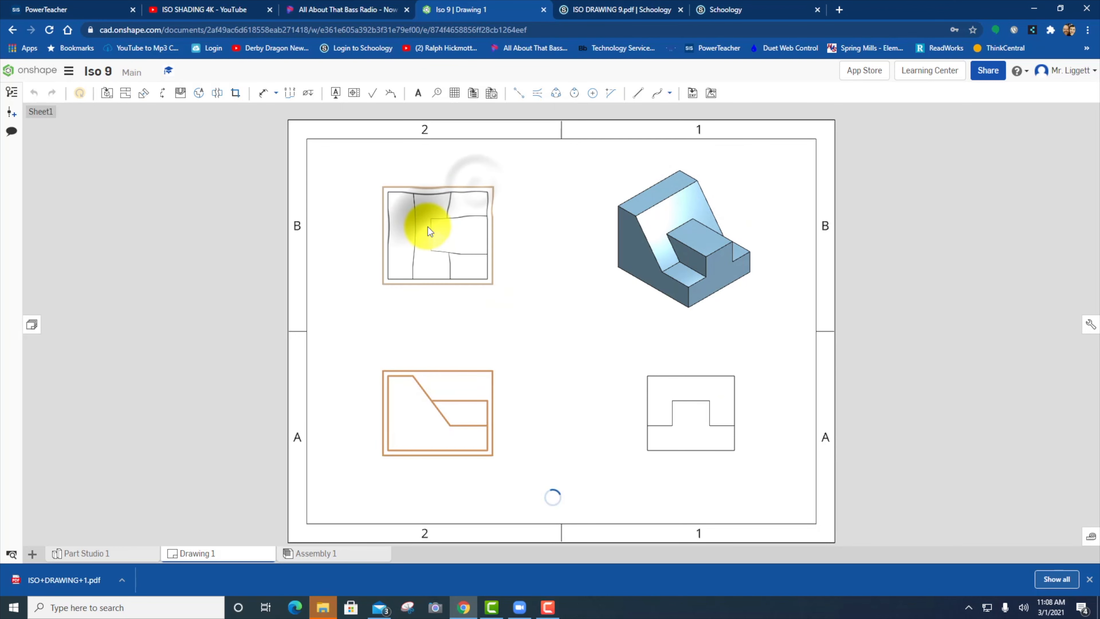
click(429, 231)
right_click(438, 208)
click(455, 214)
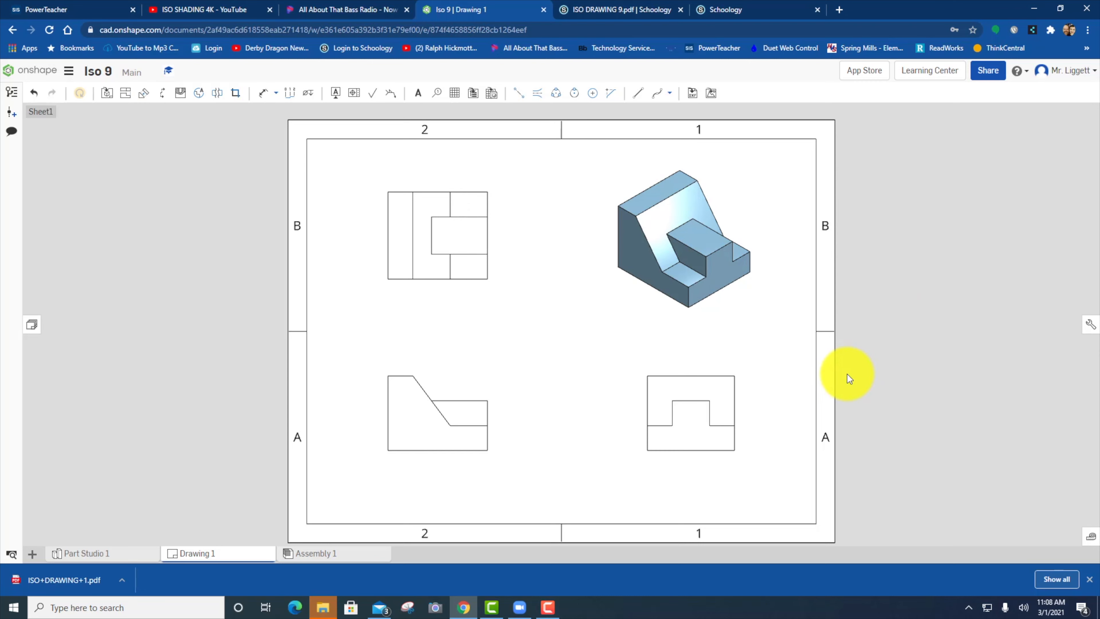
Add a widened note with the author's name below the right side view, at text height 0.12
click(418, 93)
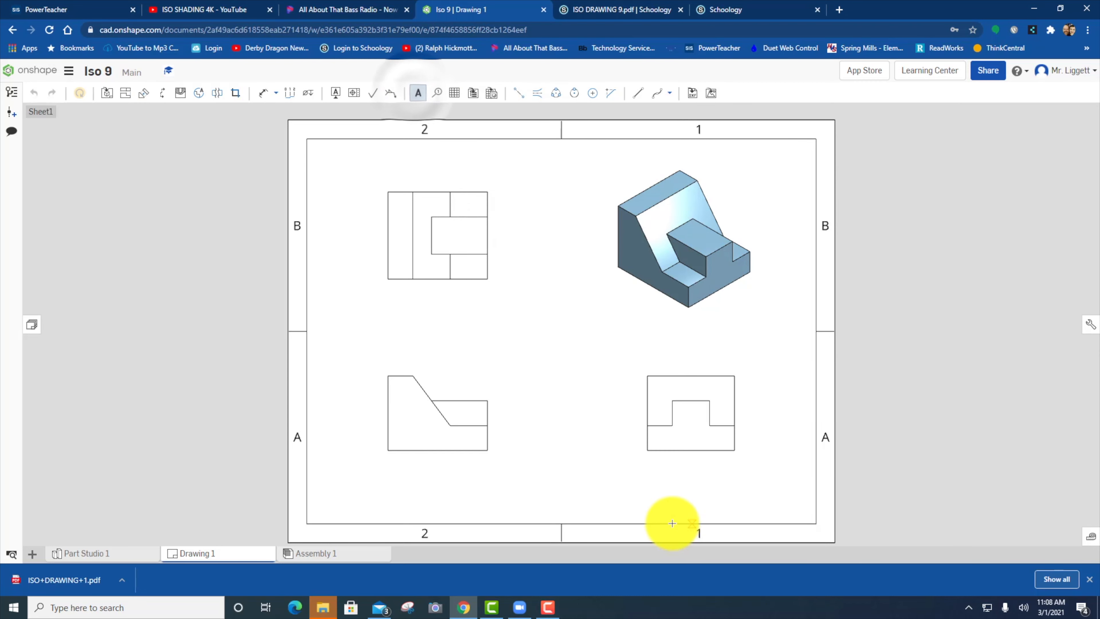
click(657, 498)
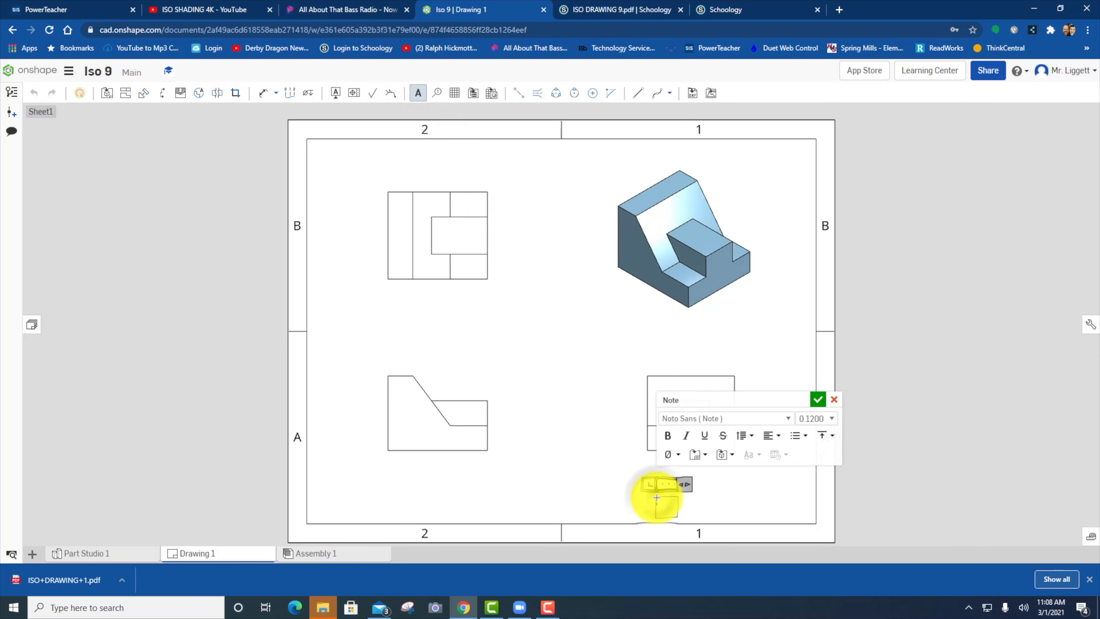
drag(686, 483, 801, 482)
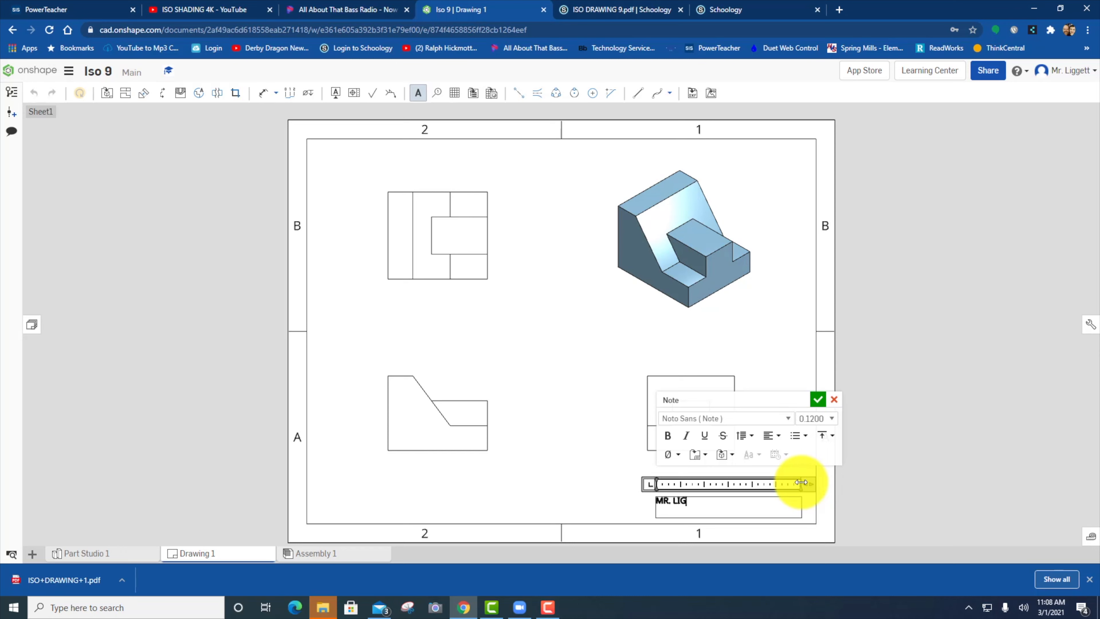
click(818, 399)
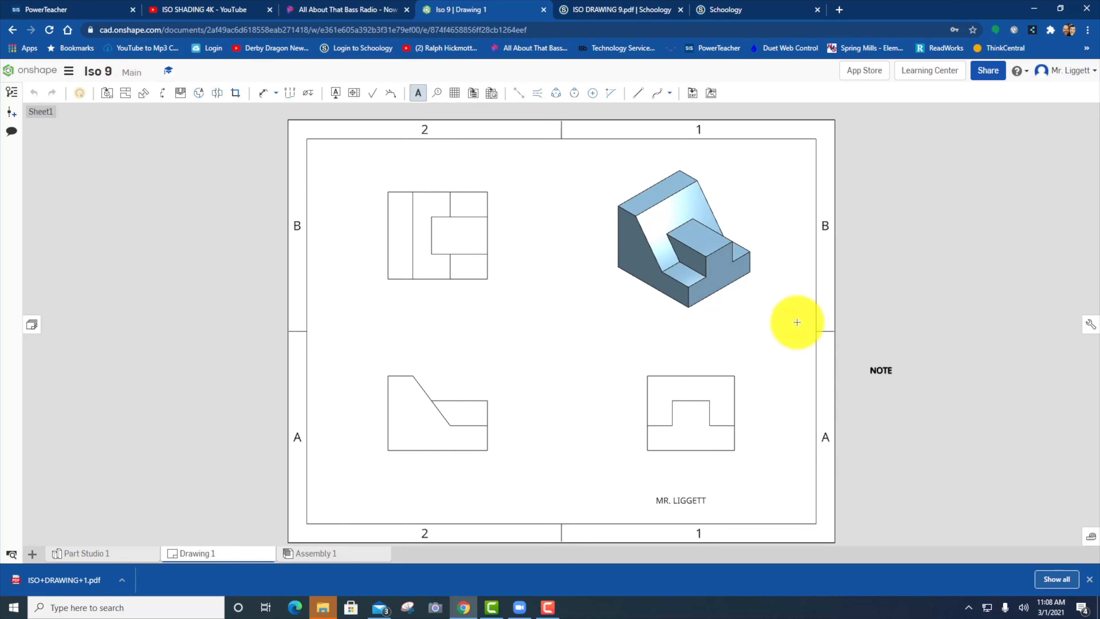